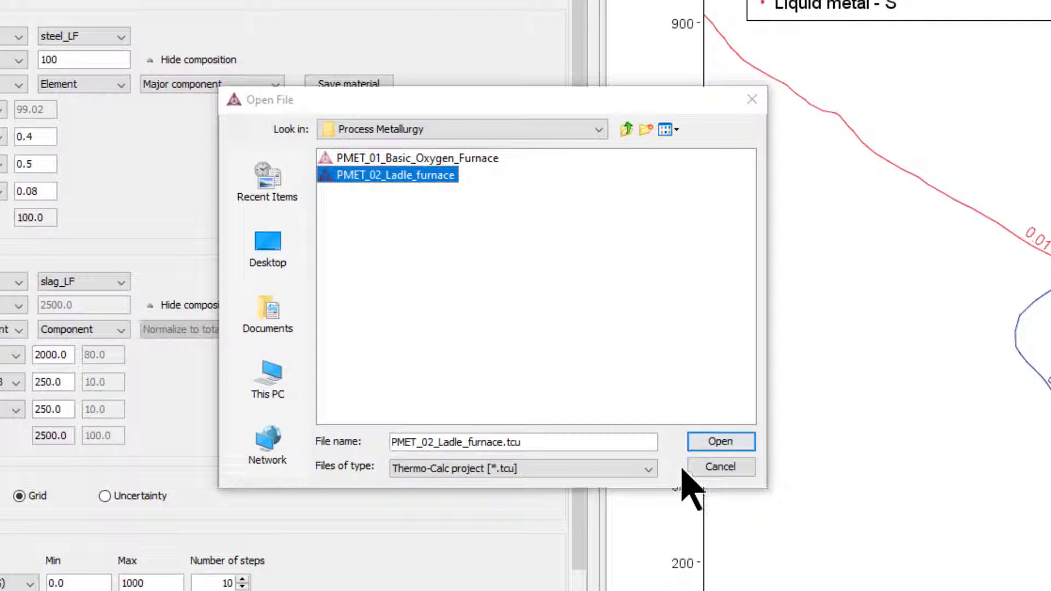
- Dismiss the Open File dialog and browse the Process Metallurgy examples under Help > Example Files
{"action": "left_click", "coordinate": [718, 468]}
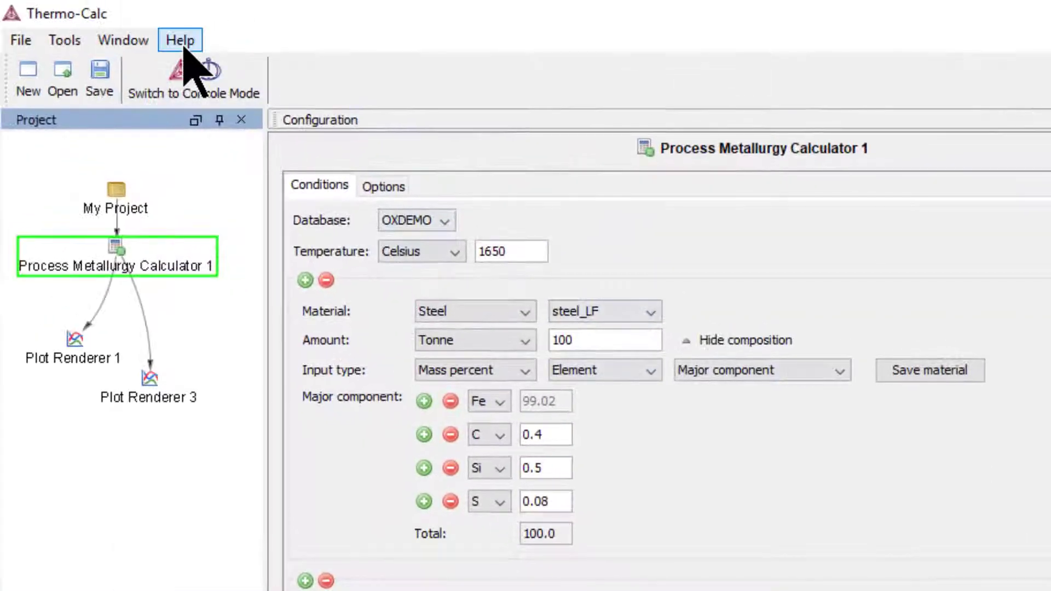
{"action": "left_click", "coordinate": [183, 46]}
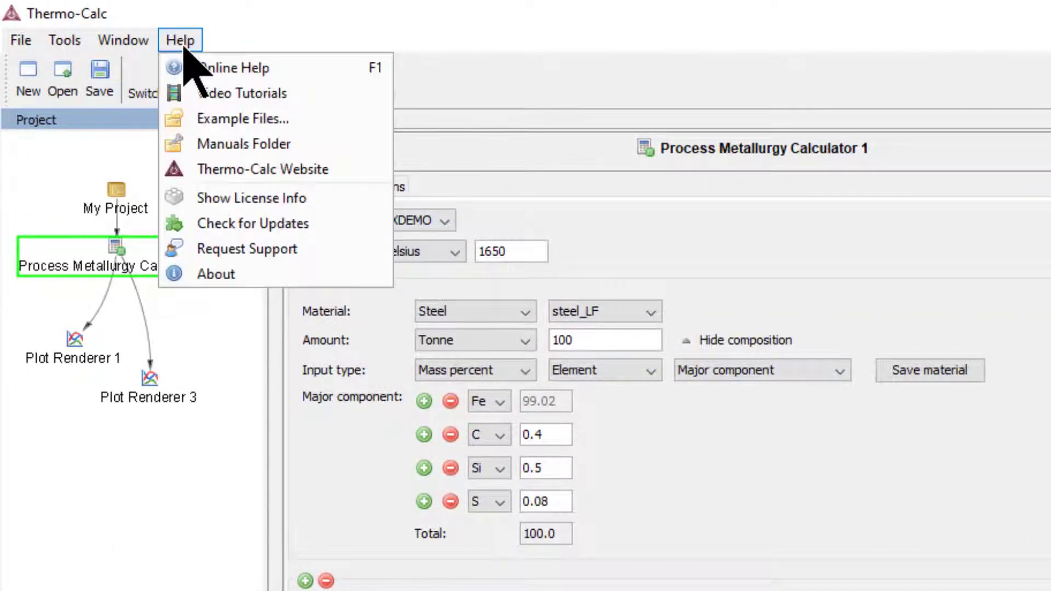
{"action": "left_click", "coordinate": [359, 125]}
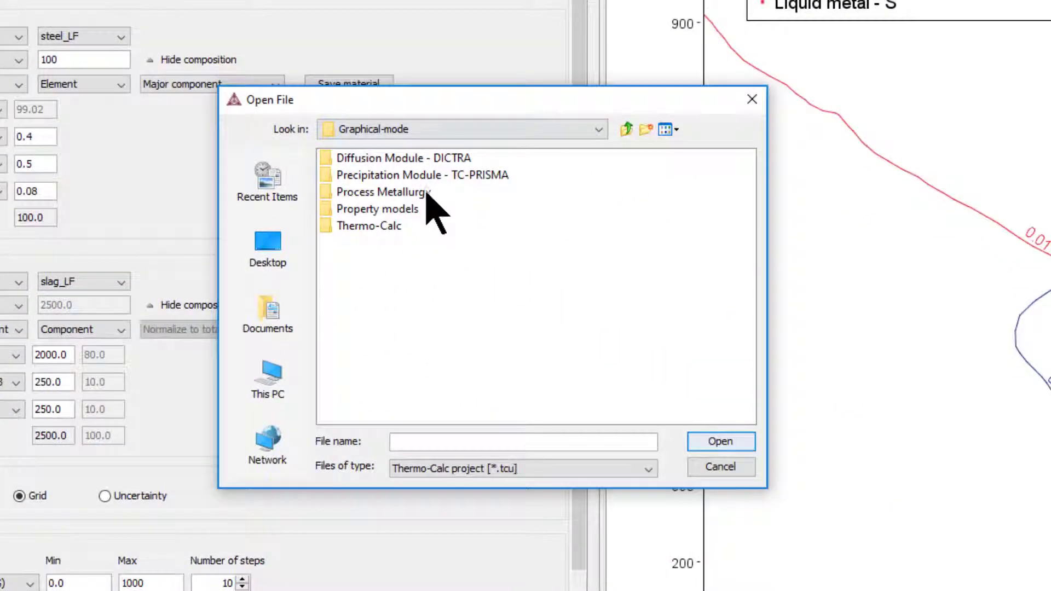
{"action": "double_click", "coordinate": [426, 192]}
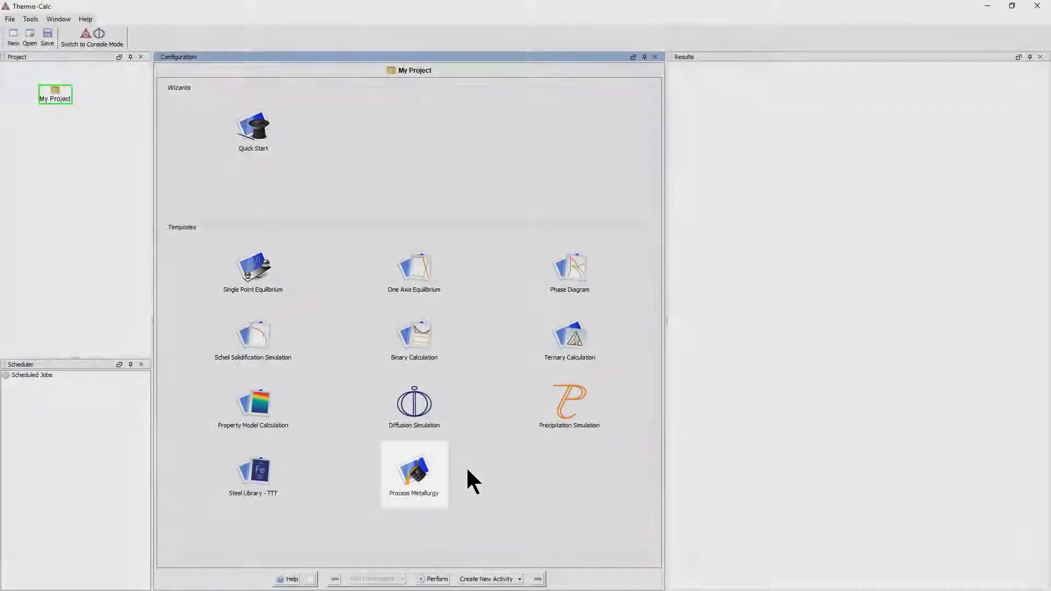
- Create a Process Metallurgy calculation using the OXDEMO database at 1650 °C
{"action": "double_click", "coordinate": [411, 470]}
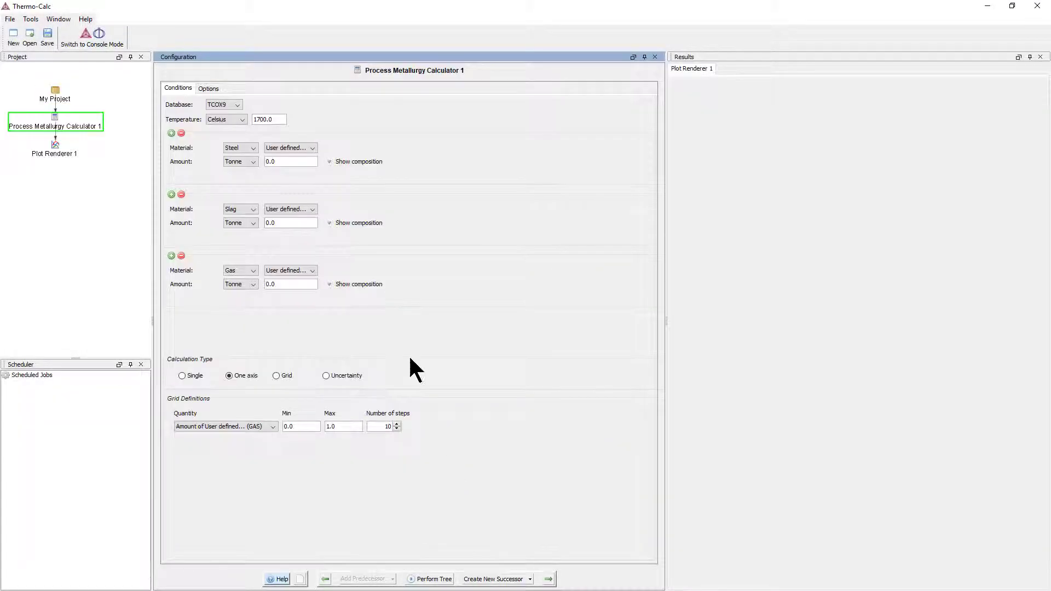
{"action": "left_click", "coordinate": [217, 105]}
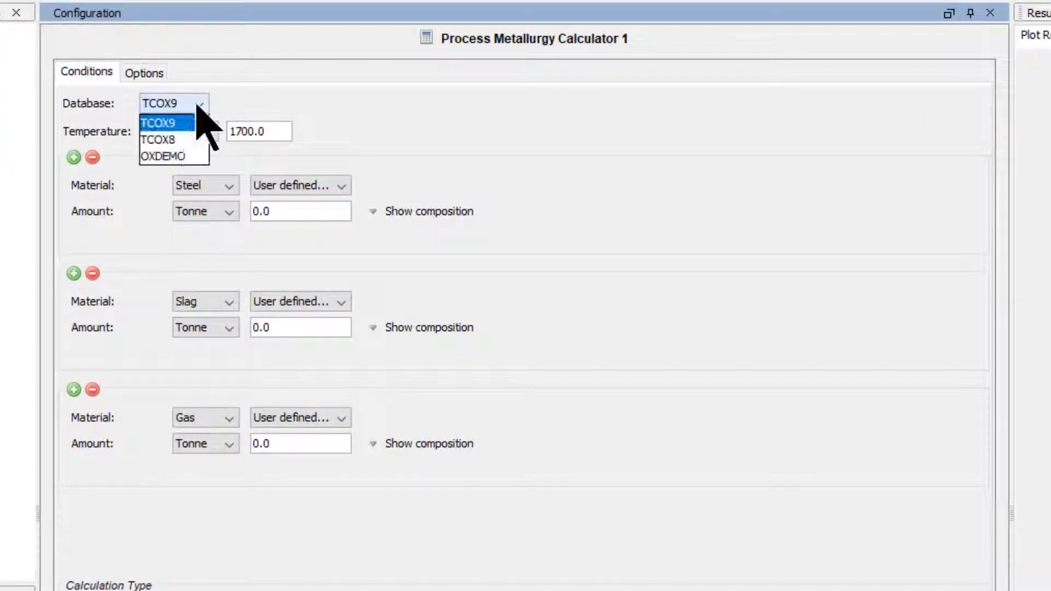
{"action": "left_click", "coordinate": [181, 157]}
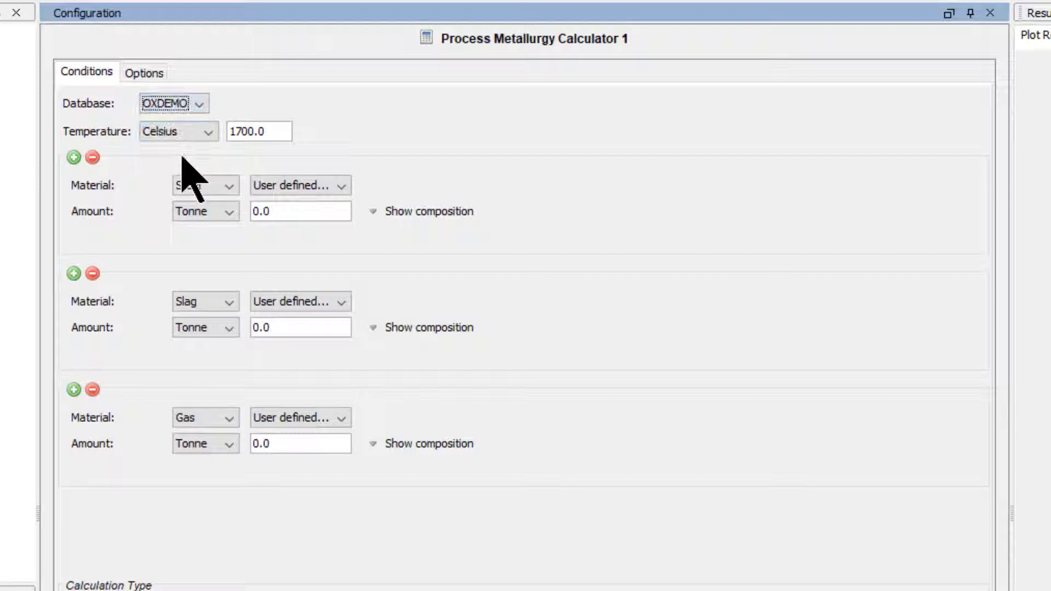
{"action": "left_click", "coordinate": [285, 132]}
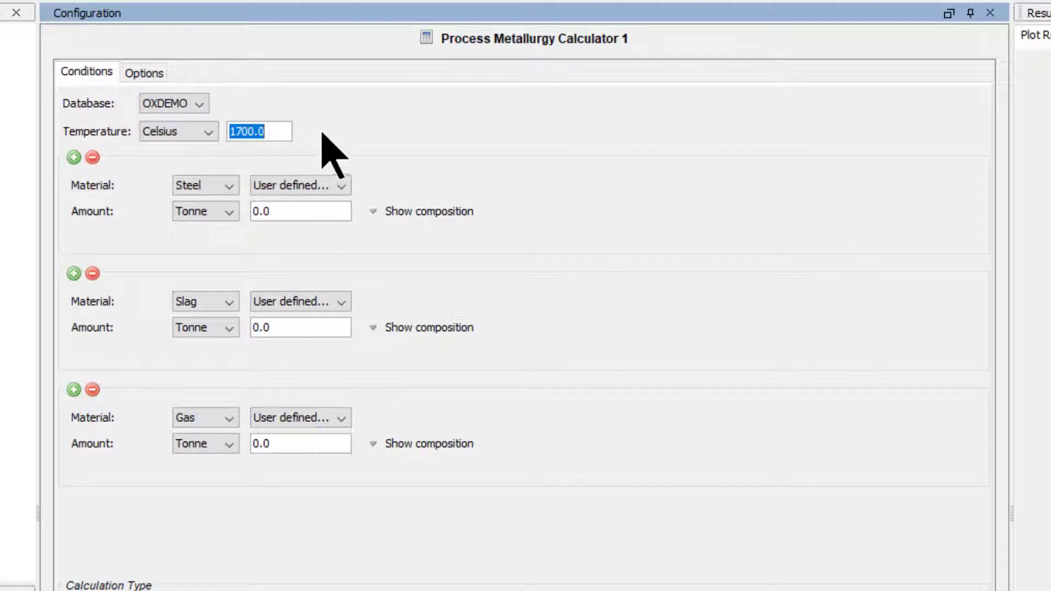
{"action": "type", "text": "1650"}
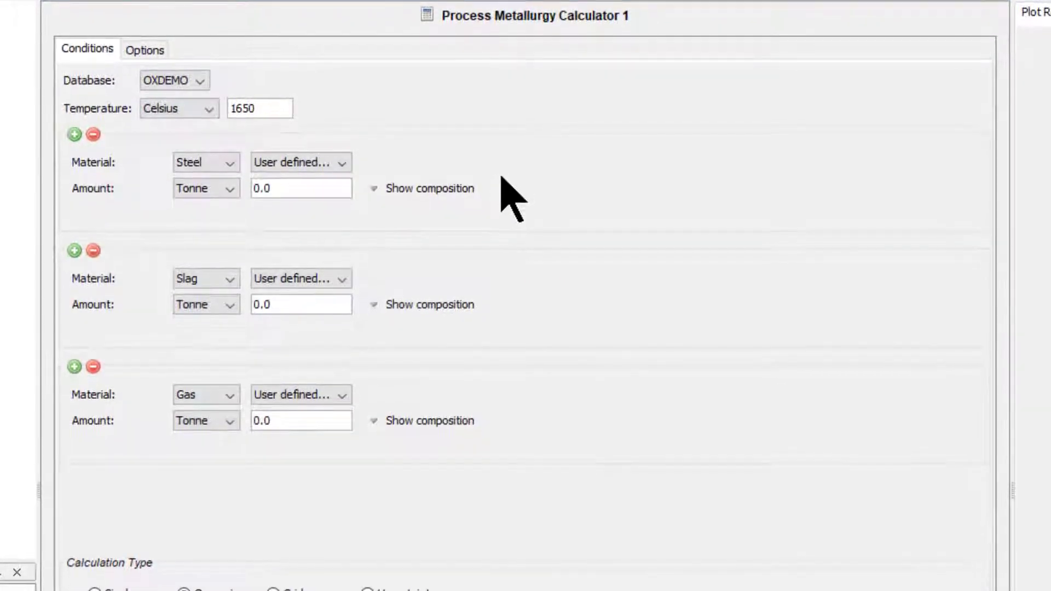
- Set the steel amount to 100 tonnes and add carbon at 0.4 mass percent
{"action": "left_click", "coordinate": [314, 187]}
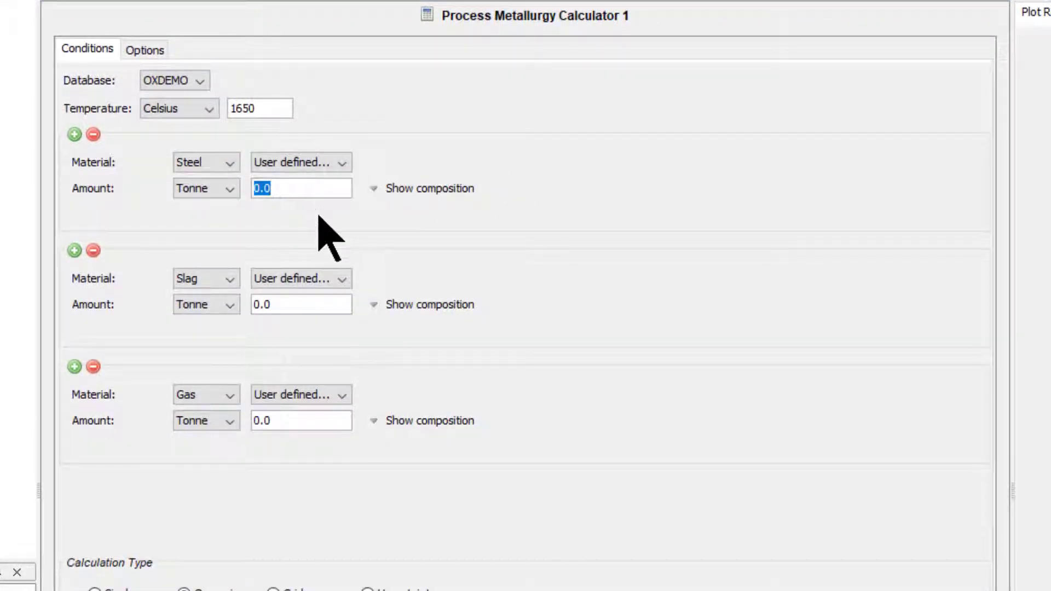
{"action": "type", "text": "100"}
{"action": "left_click", "coordinate": [409, 186]}
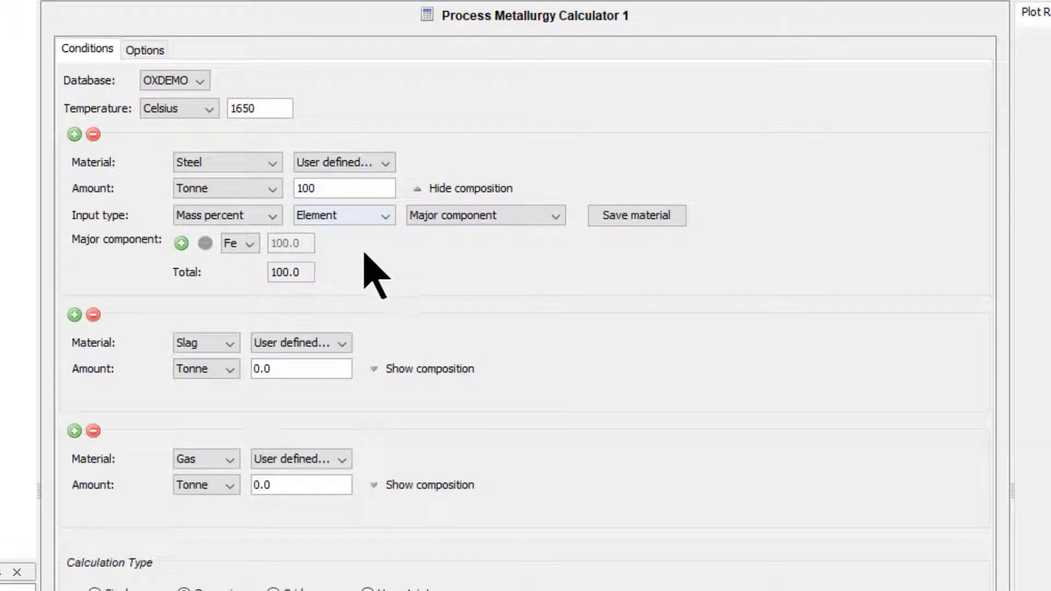
{"action": "left_click", "coordinate": [181, 243]}
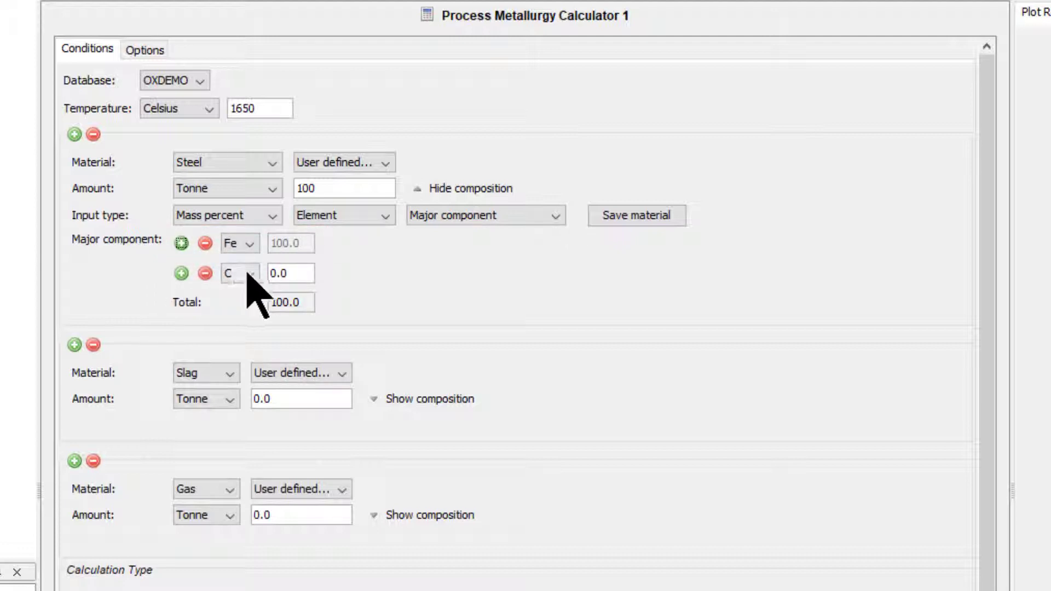
{"action": "double_click", "coordinate": [284, 273]}
{"action": "type", "text": "0.4"}
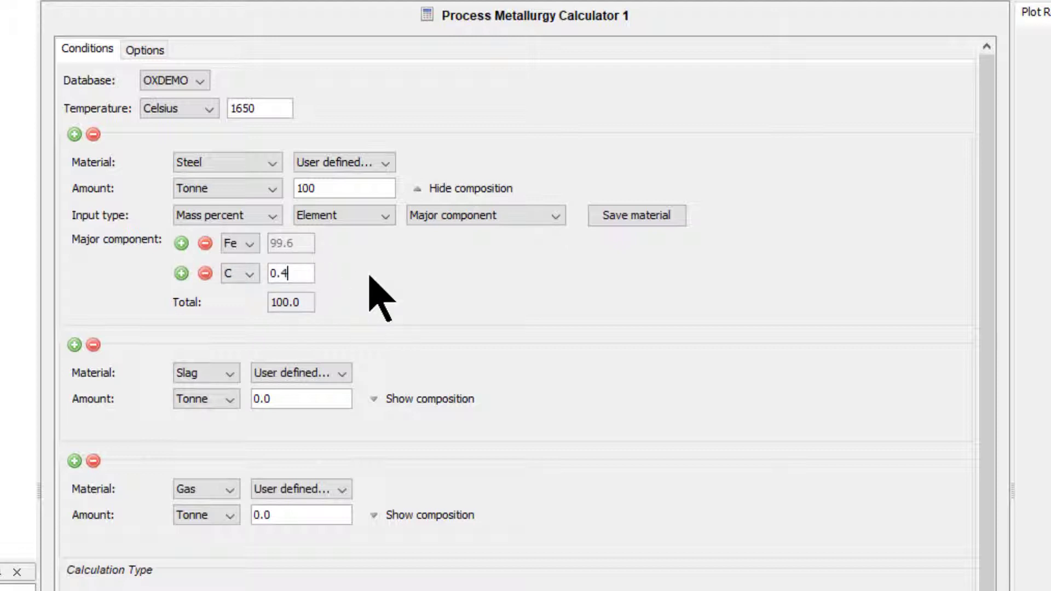
- Add silicon at 0.5 and sulfur at 0.08 mass percent to the steel
{"action": "left_click", "coordinate": [182, 273]}
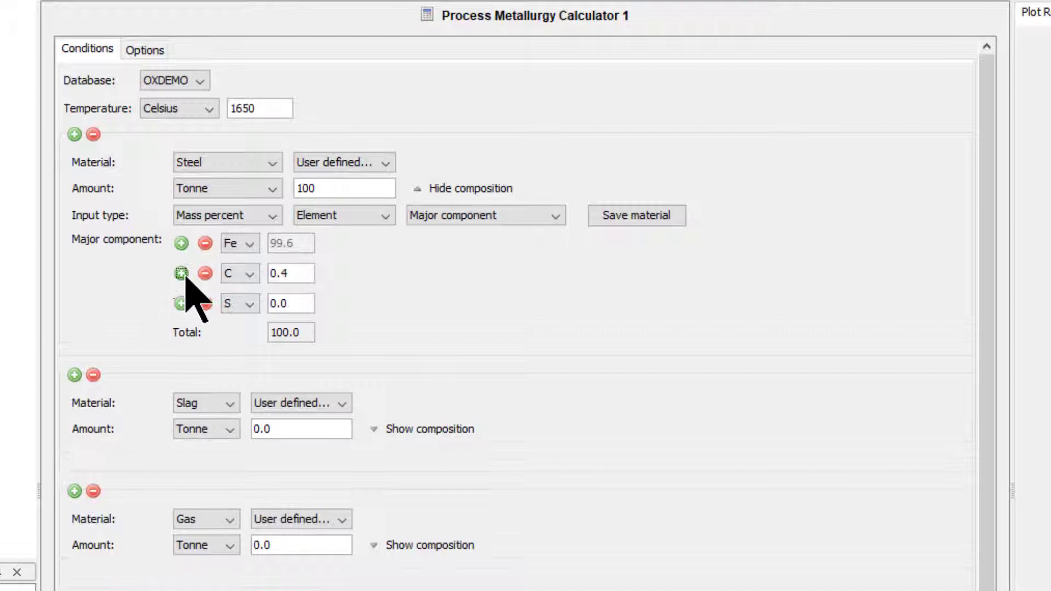
{"action": "left_click", "coordinate": [244, 304]}
{"action": "left_click", "coordinate": [243, 340]}
{"action": "double_click", "coordinate": [284, 304]}
{"action": "type", "text": "0.5"}
{"action": "left_click", "coordinate": [181, 303]}
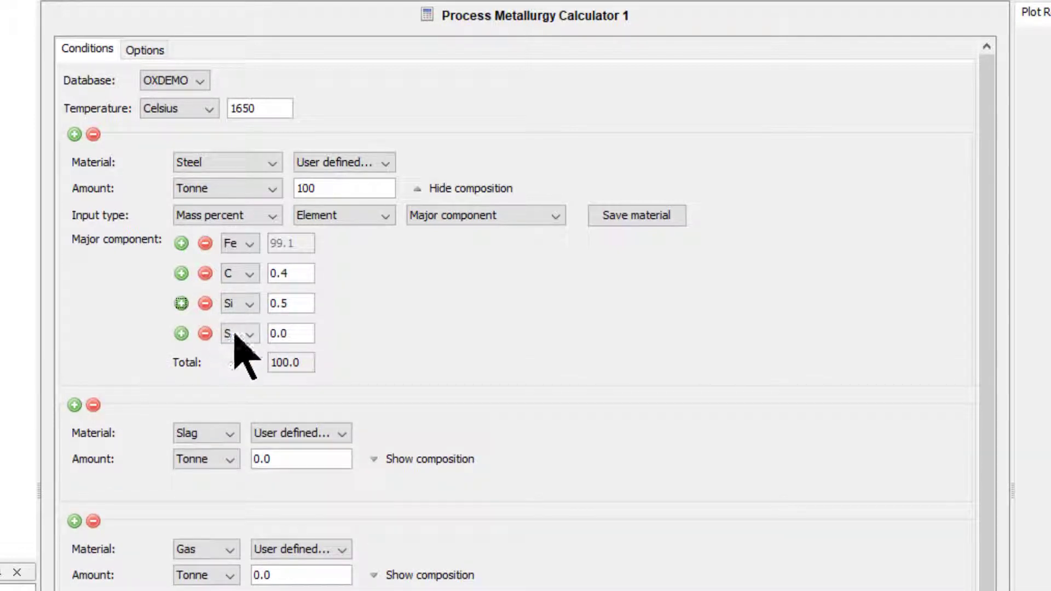
{"action": "left_click", "coordinate": [295, 333]}
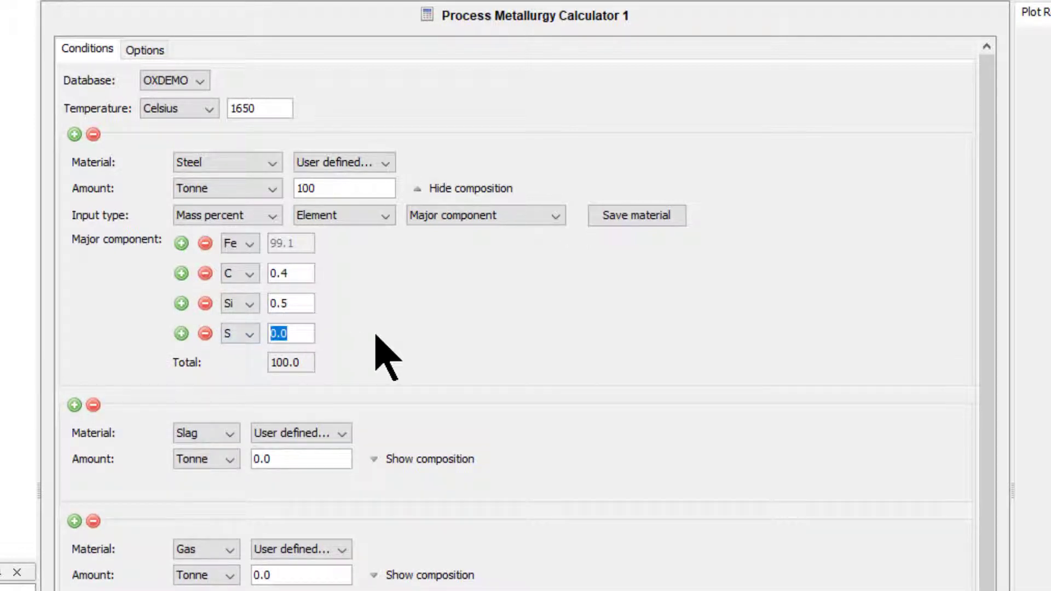
{"action": "type", "text": "0.08"}
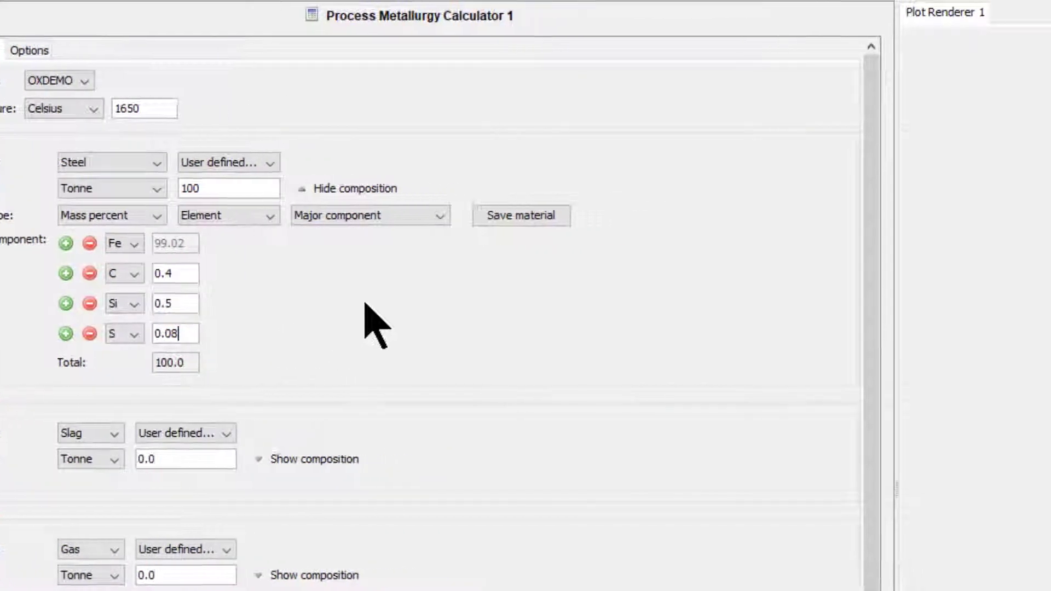
- Save the current steel composition as the material 'steel_LF'
{"action": "left_click", "coordinate": [474, 222]}
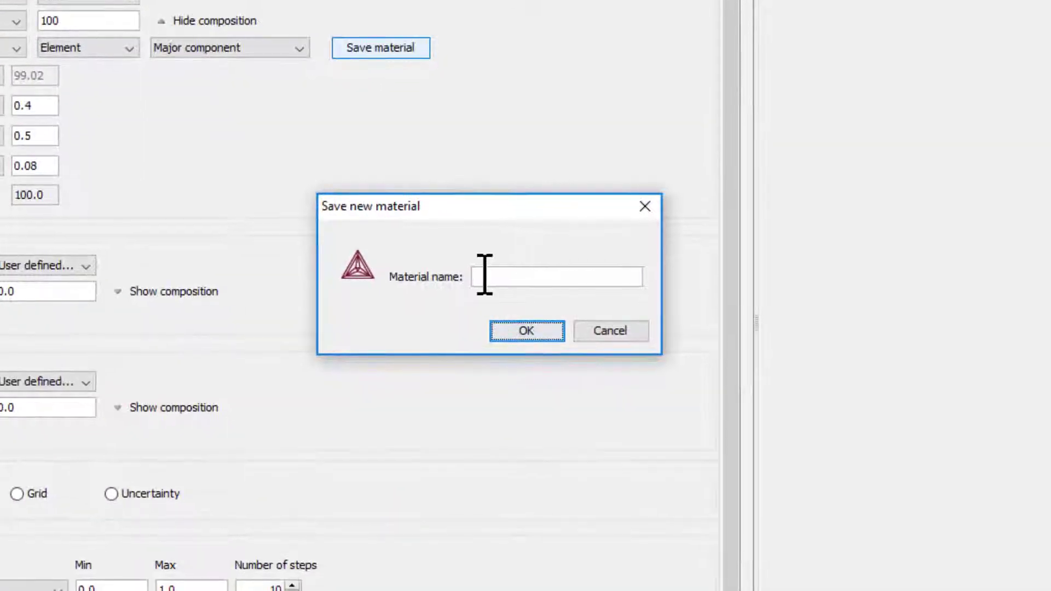
{"action": "type", "text": "steel"}
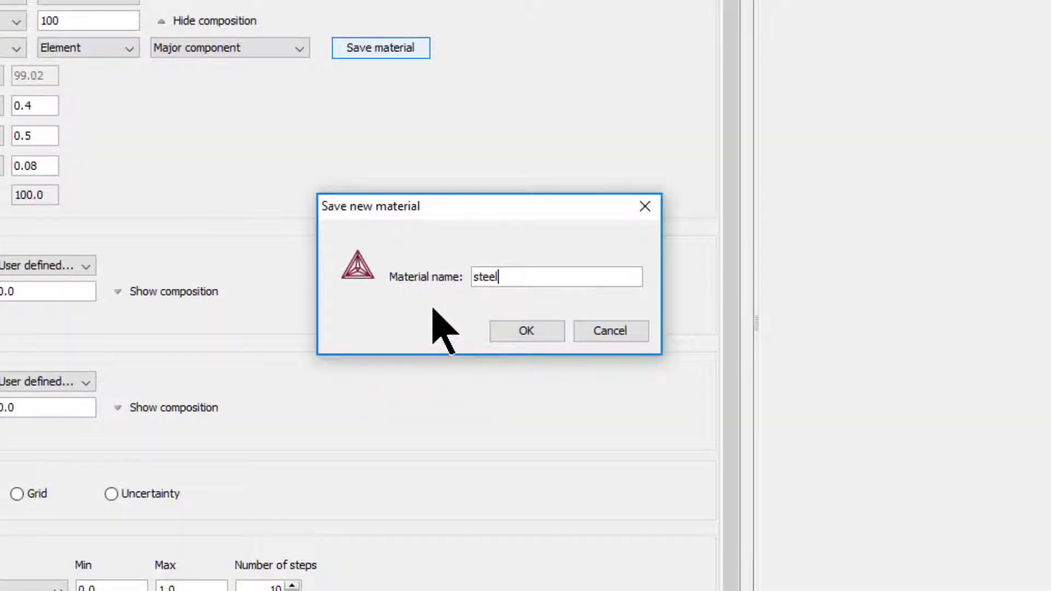
{"action": "type", "text": "_LF"}
{"action": "left_click", "coordinate": [520, 331]}
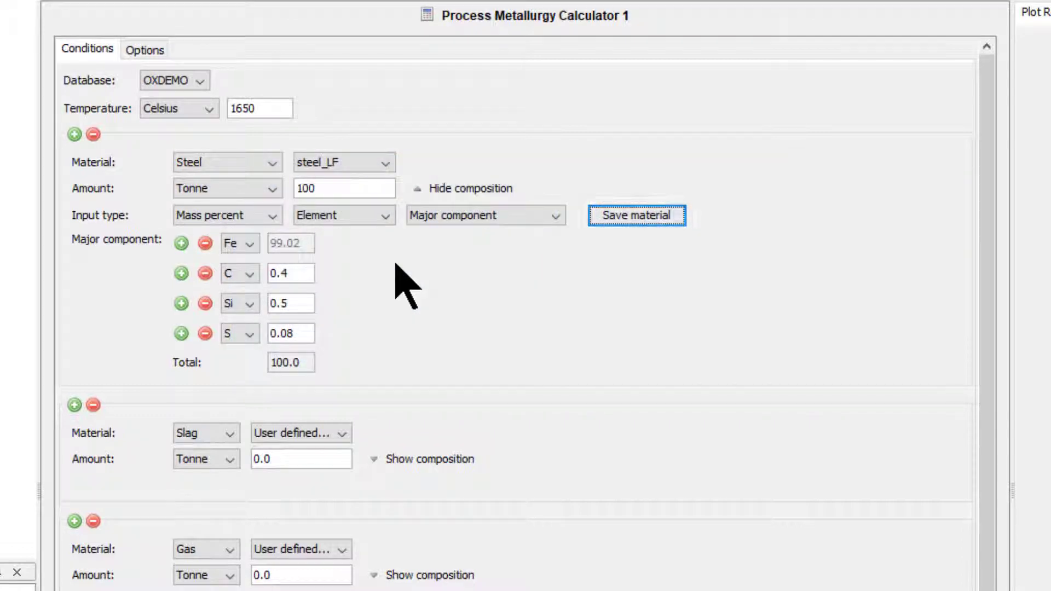
- Switch the slag to kilograms entered as absolute amounts, and set CaO to 2000 kg
{"action": "left_click", "coordinate": [474, 189]}
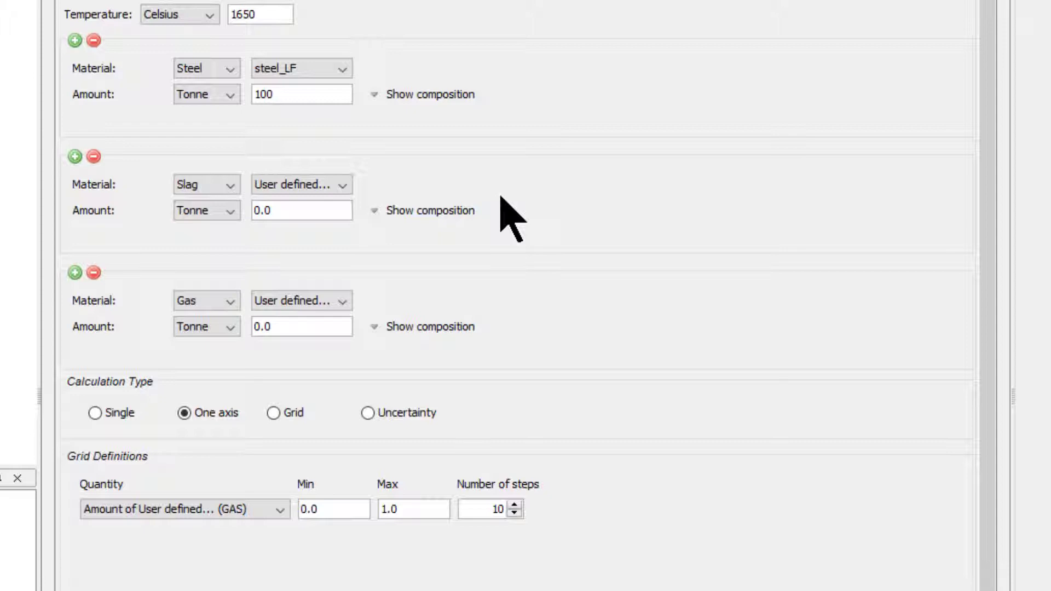
{"action": "left_click", "coordinate": [227, 211]}
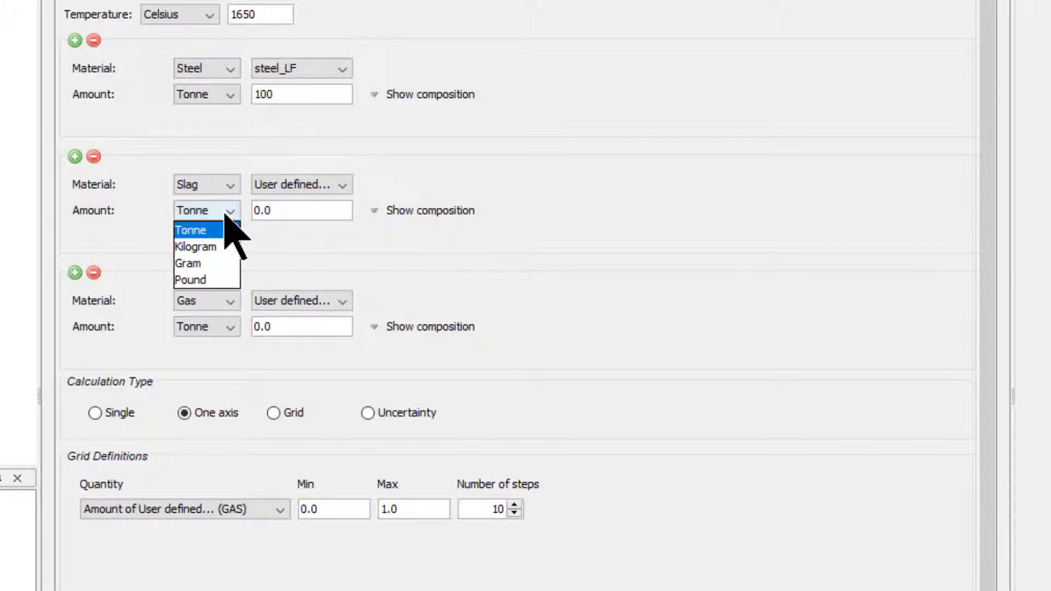
{"action": "left_click", "coordinate": [222, 247]}
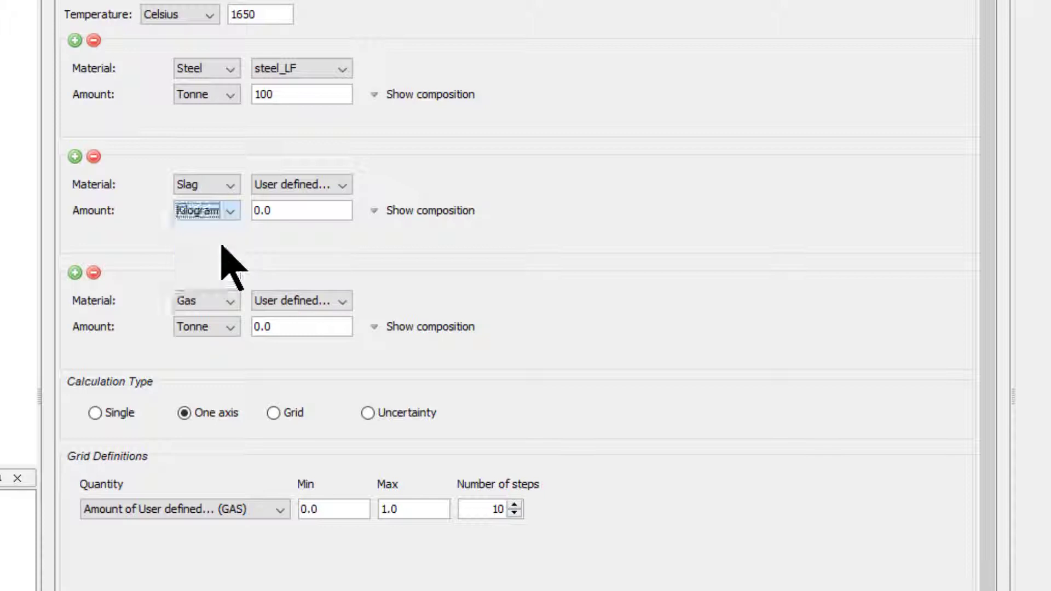
{"action": "left_click", "coordinate": [436, 210]}
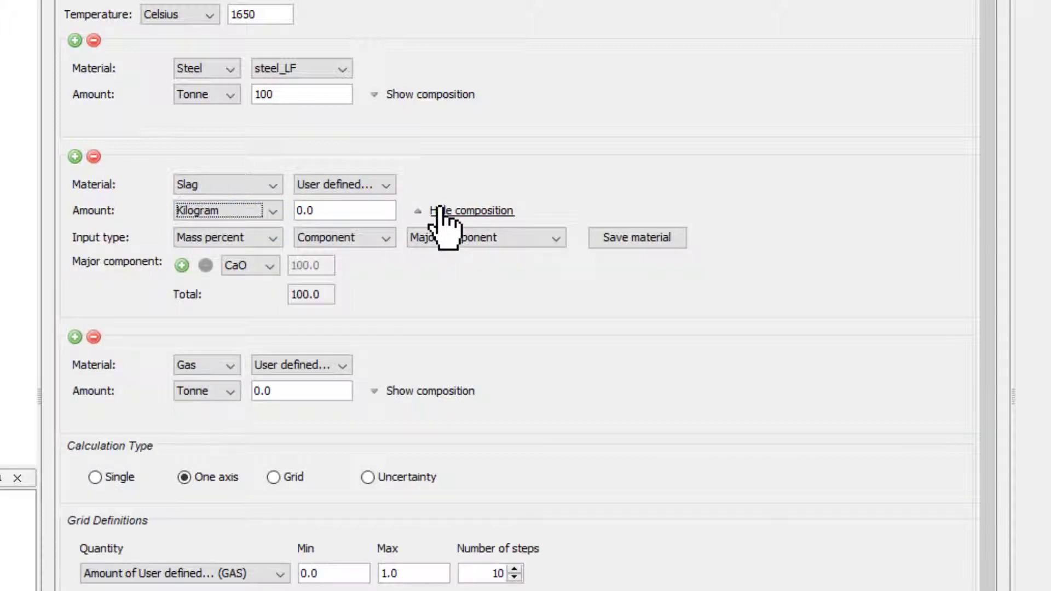
{"action": "left_click", "coordinate": [274, 239]}
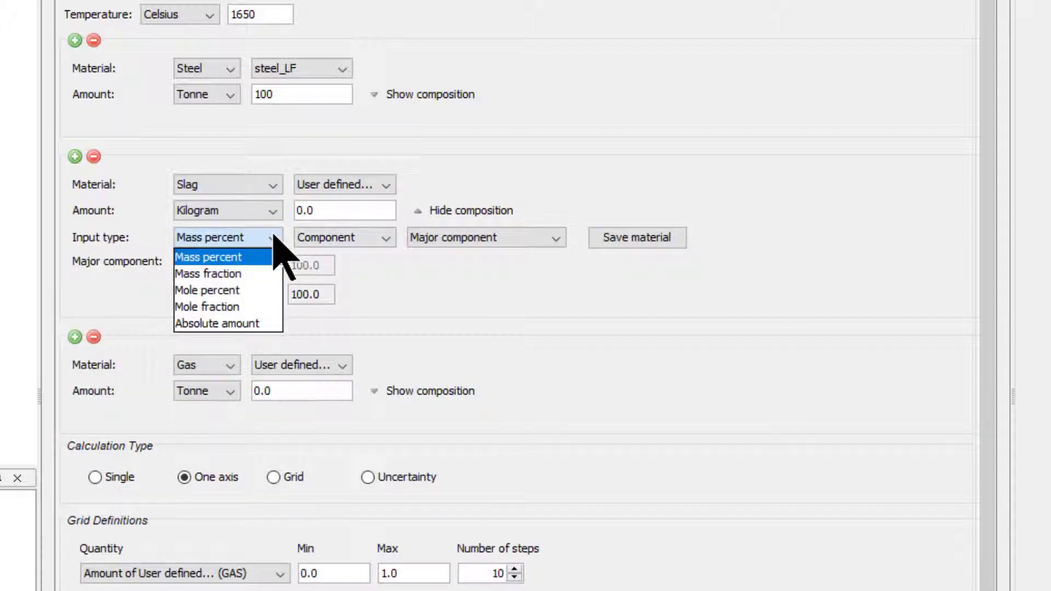
{"action": "left_click", "coordinate": [268, 323]}
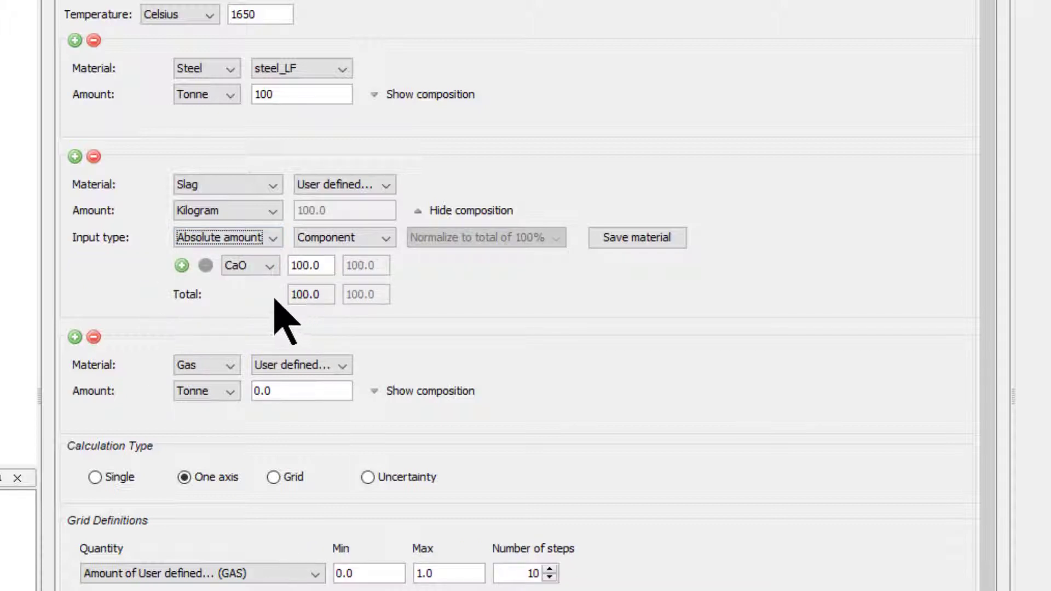
{"action": "left_click", "coordinate": [311, 265]}
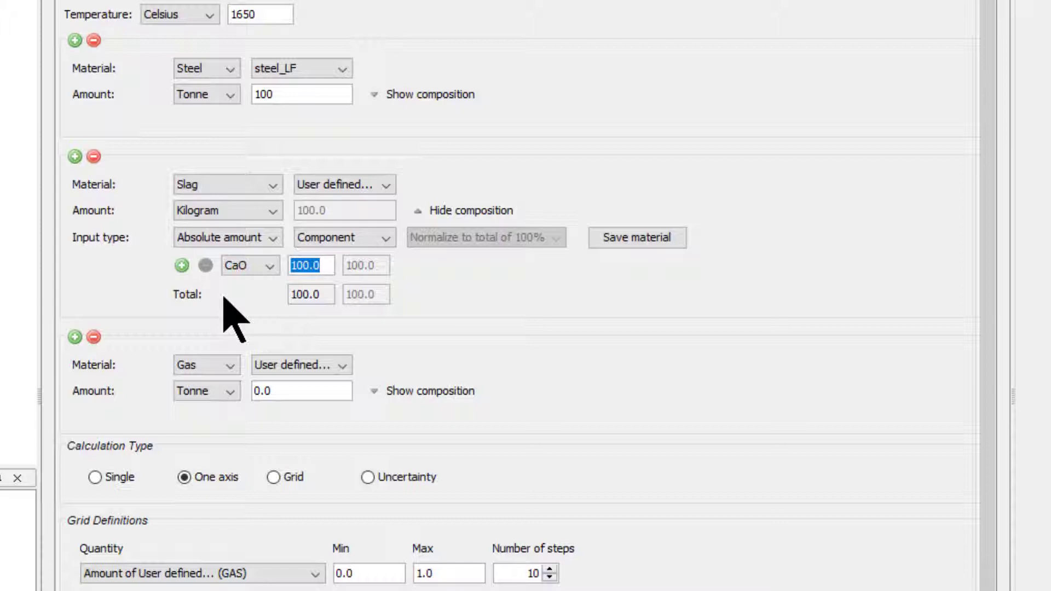
{"action": "type", "text": "2000"}
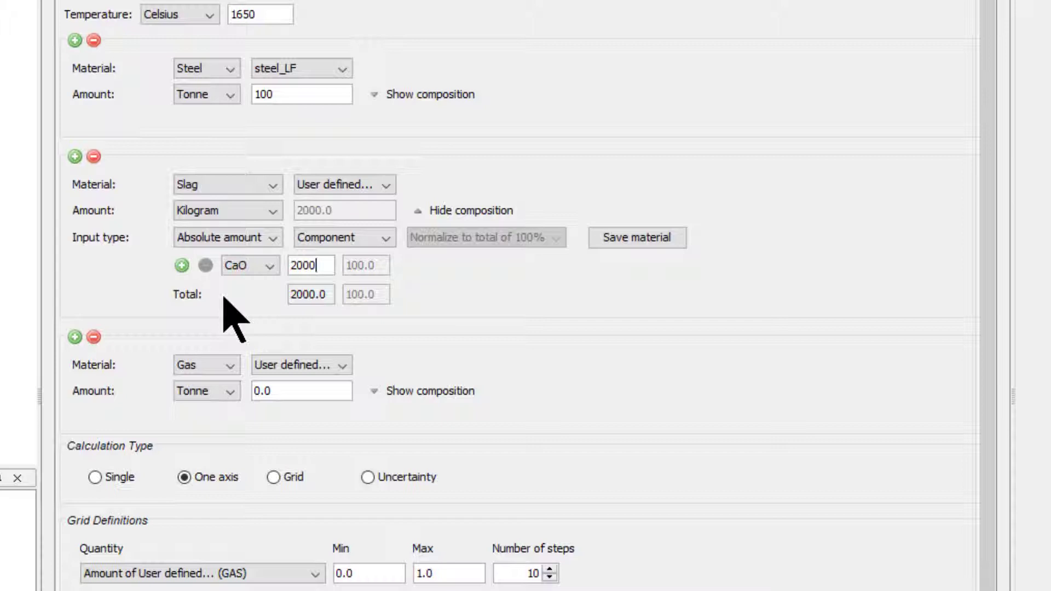
- Add 250 kg Al2O3 and 250 kg SiO2 to the slag composition
{"action": "left_click", "coordinate": [181, 266]}
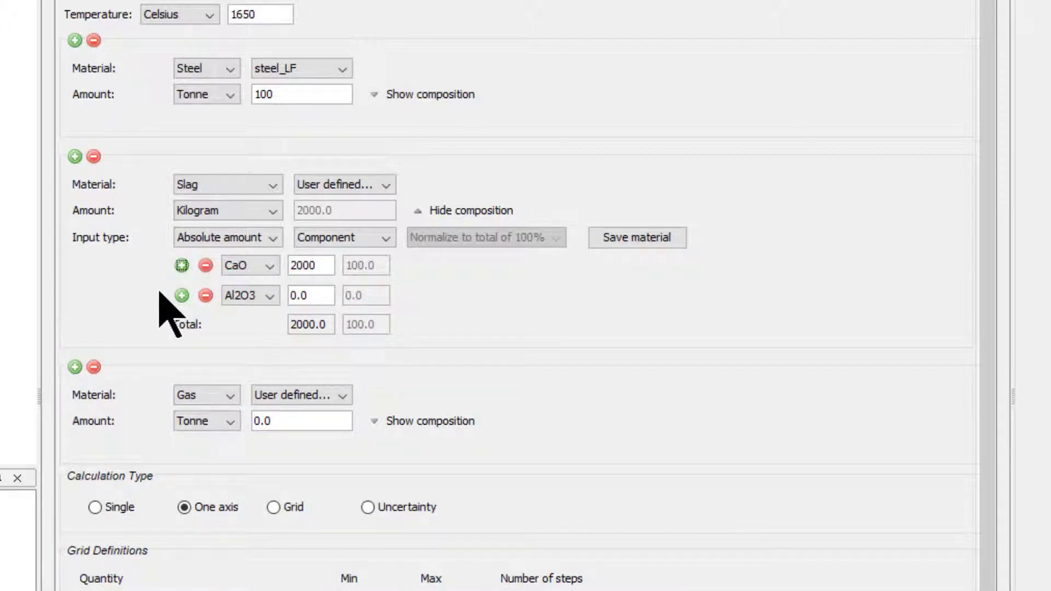
{"action": "double_click", "coordinate": [310, 296]}
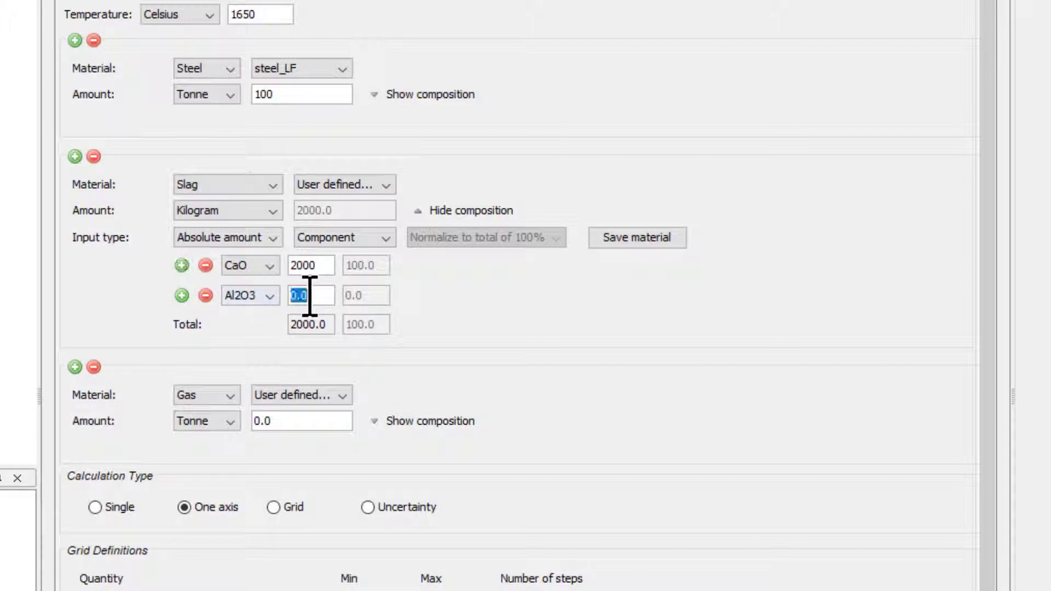
{"action": "type", "text": "250"}
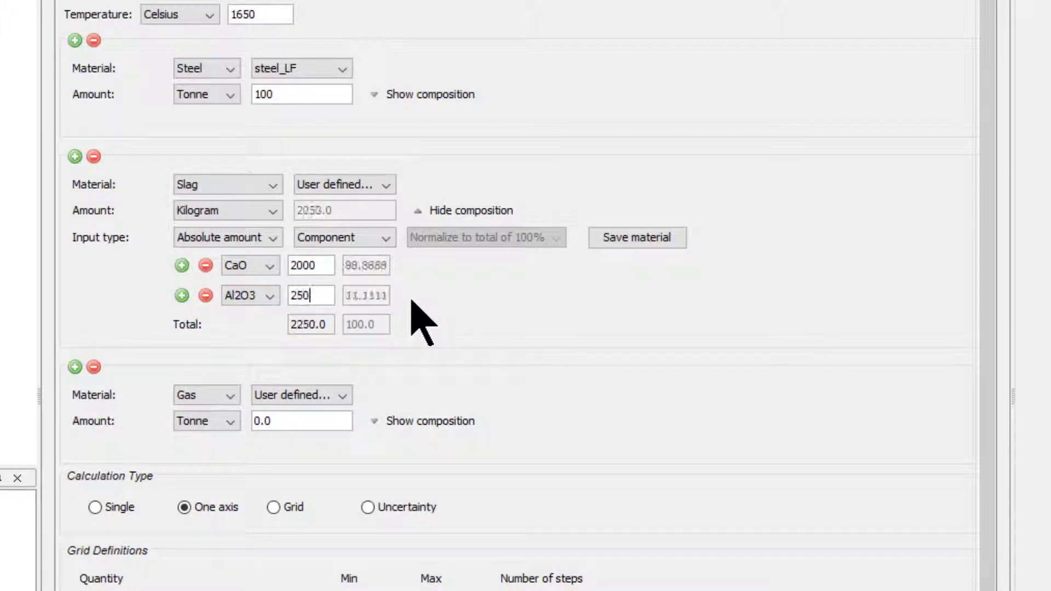
{"action": "left_click", "coordinate": [183, 295]}
{"action": "left_click", "coordinate": [265, 327]}
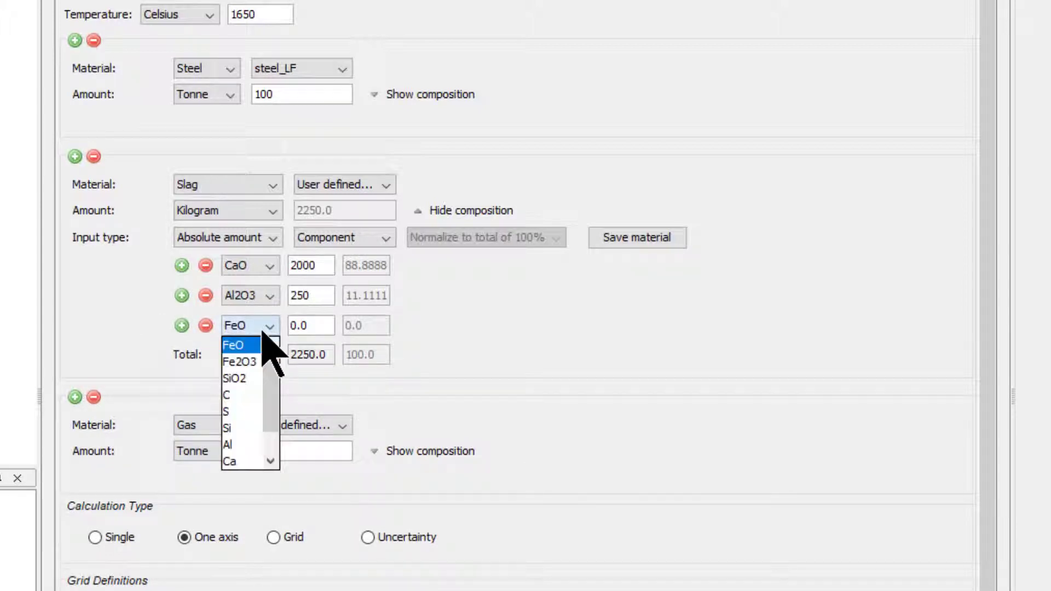
{"action": "left_click", "coordinate": [257, 378]}
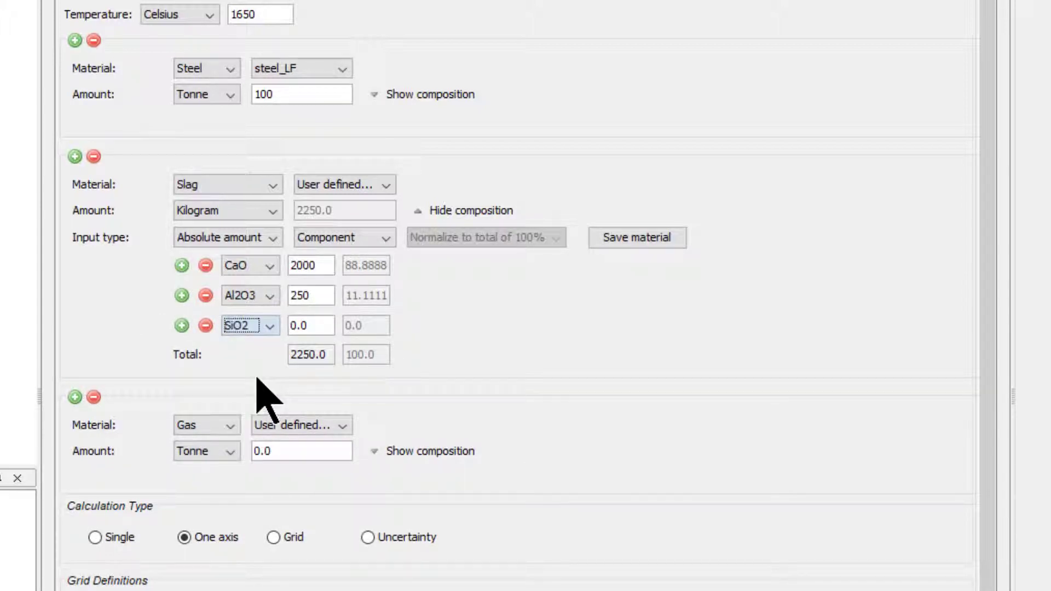
{"action": "double_click", "coordinate": [310, 326]}
{"action": "type", "text": "25"}
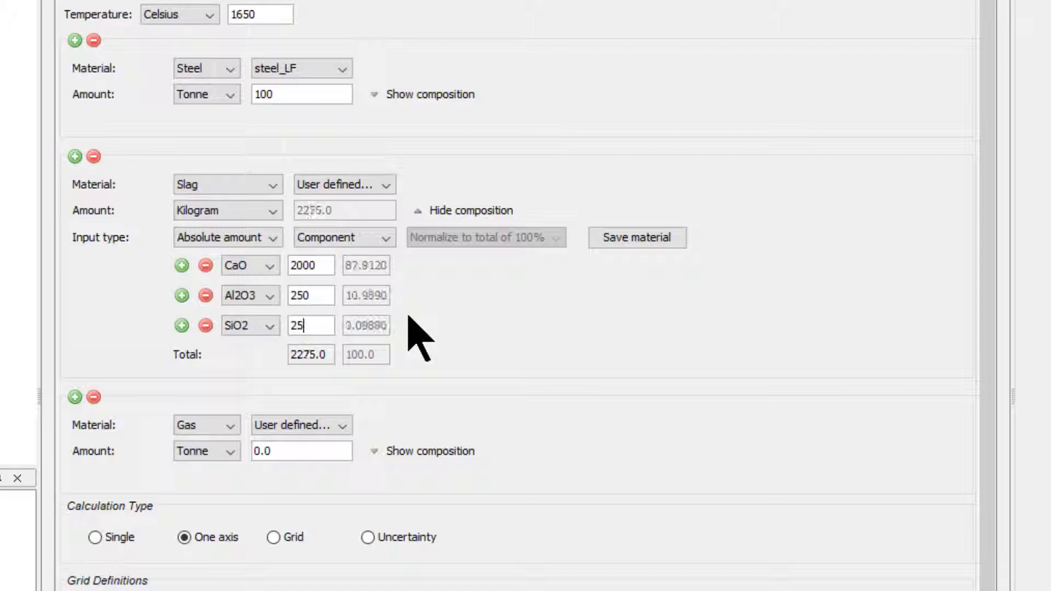
{"action": "type", "text": "0"}
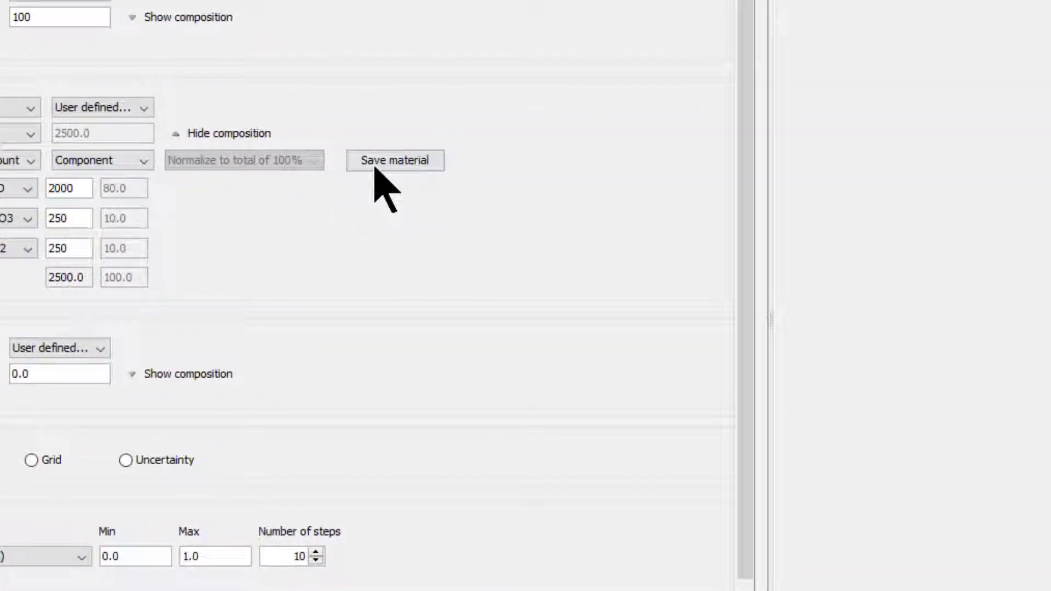
- Save the slag as material 'slag_LF', hide its composition, and remove the Gas material
{"action": "left_click", "coordinate": [619, 237]}
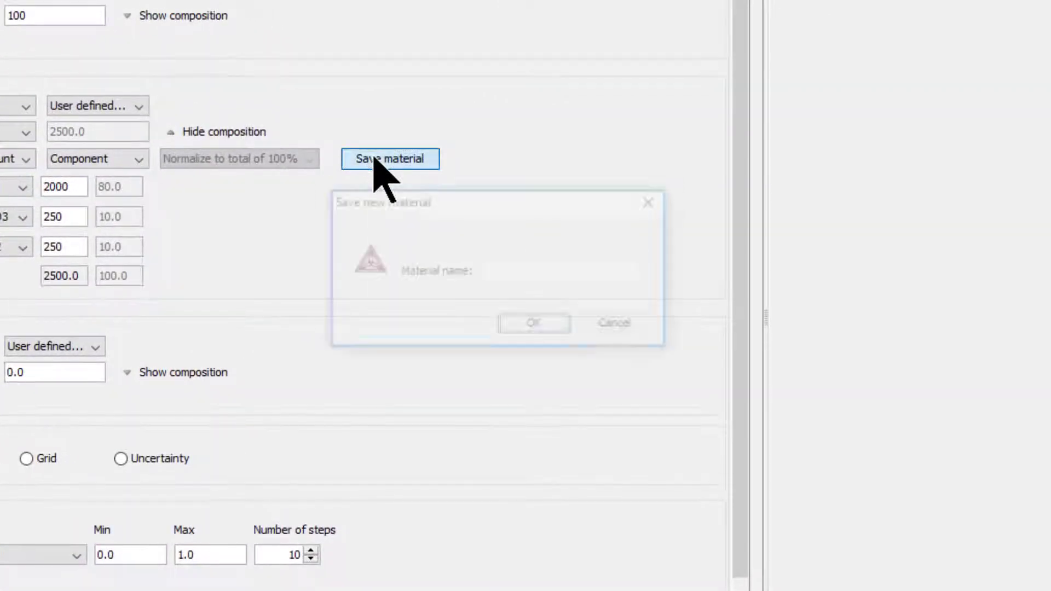
{"action": "type", "text": "s"}
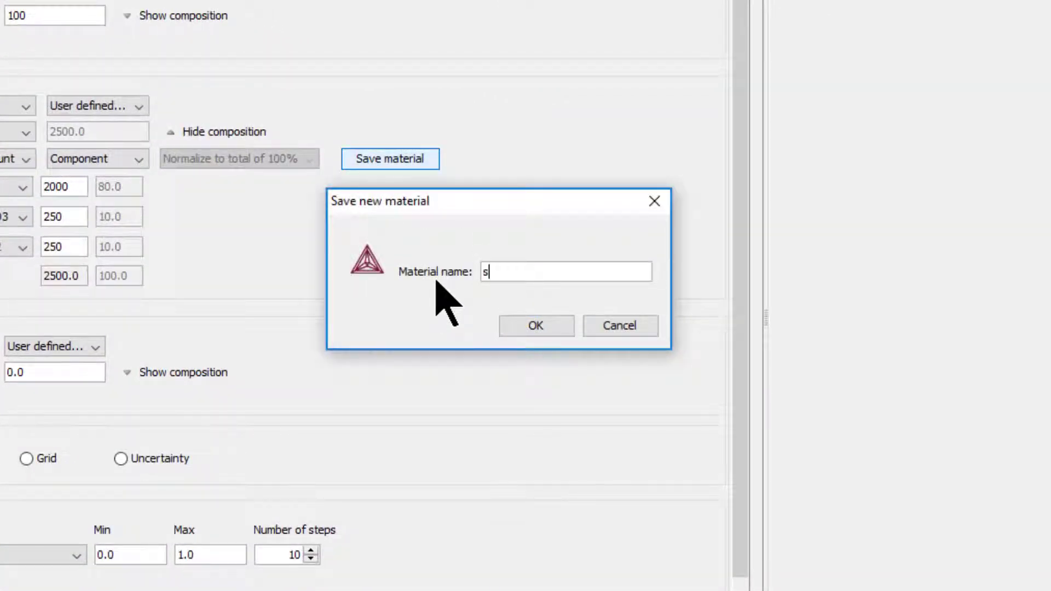
{"action": "type", "text": "lag_1P"}
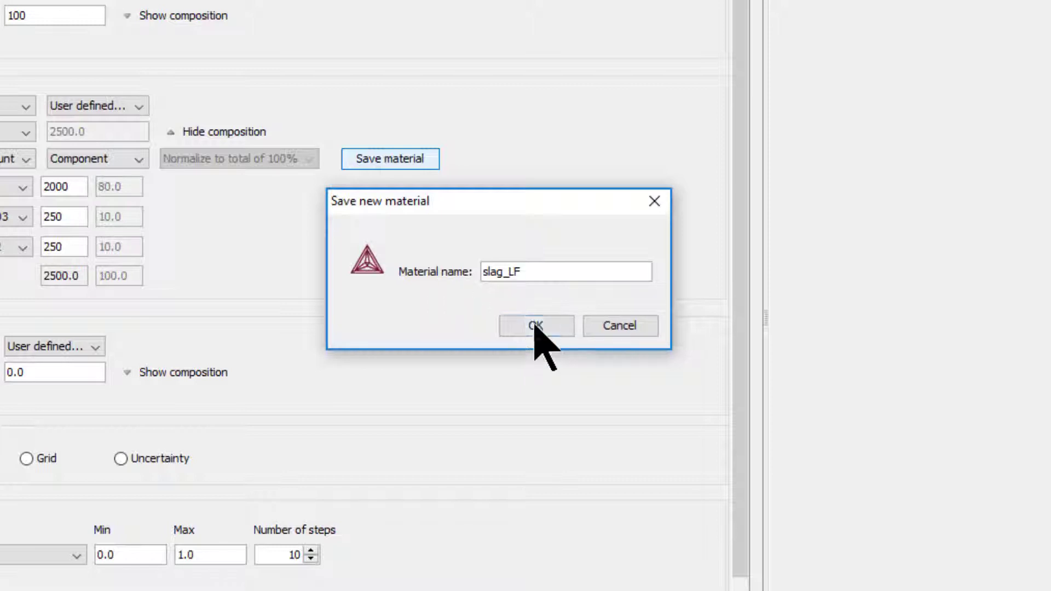
{"action": "left_click", "coordinate": [536, 326]}
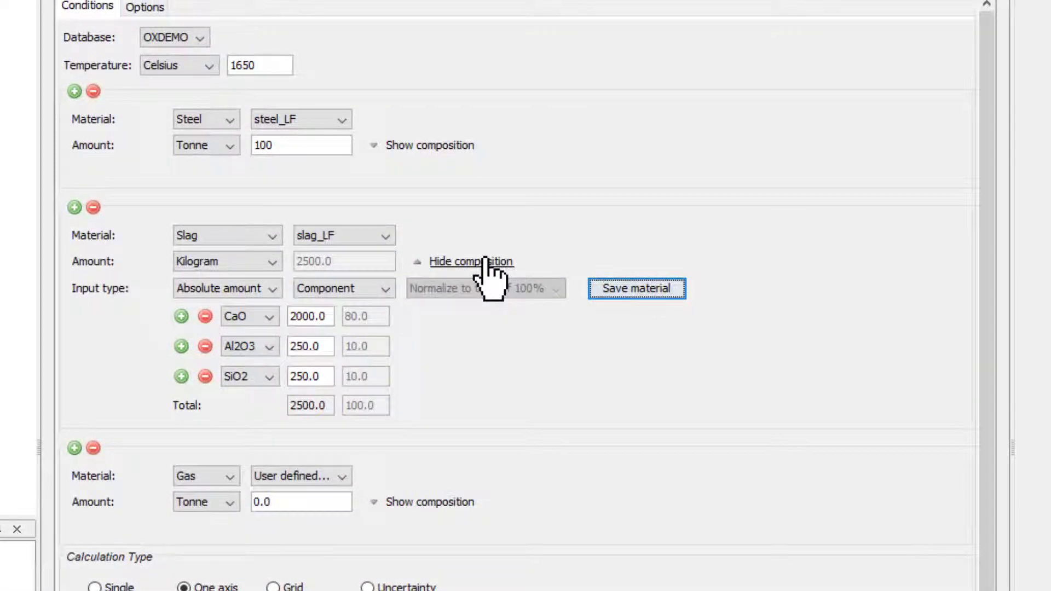
{"action": "left_click", "coordinate": [247, 132]}
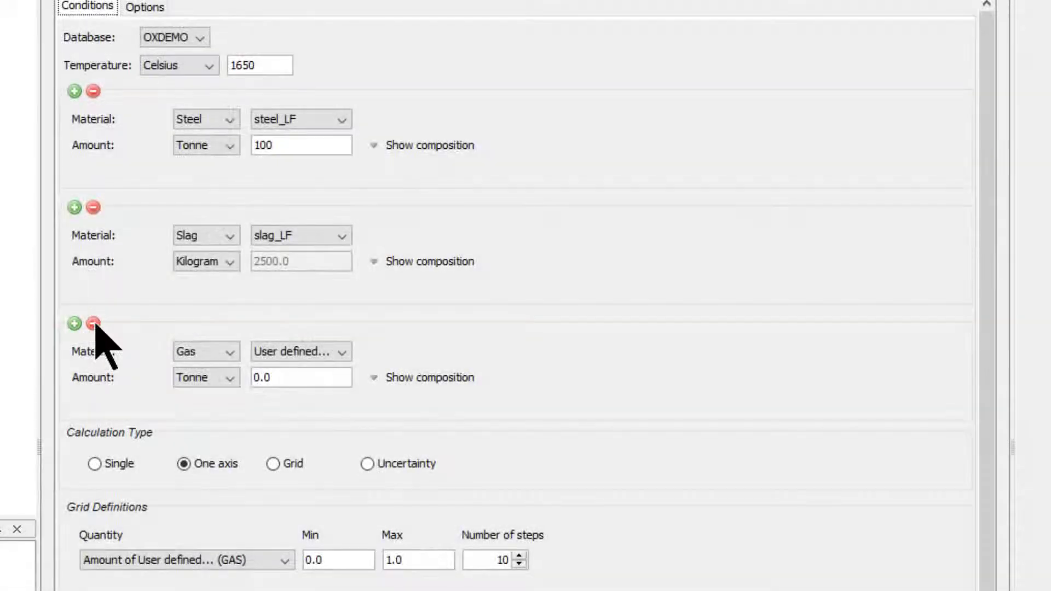
{"action": "left_click", "coordinate": [94, 324]}
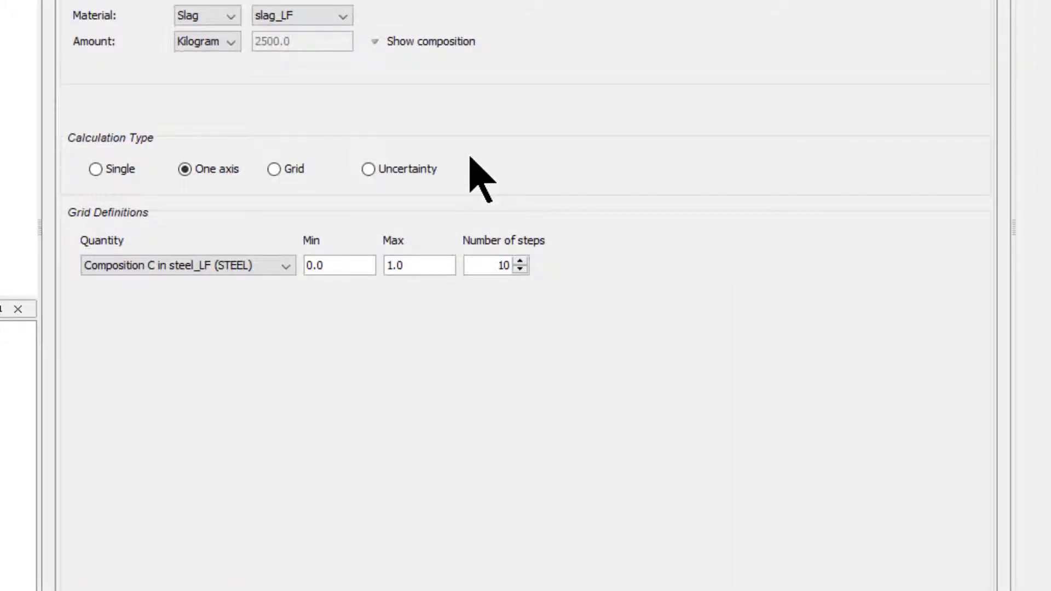
- Switch to Grid, varying Amount of Al2O3 and Amount of SiO2 in slag_LF, each with max 1000
{"action": "left_click", "coordinate": [290, 170]}
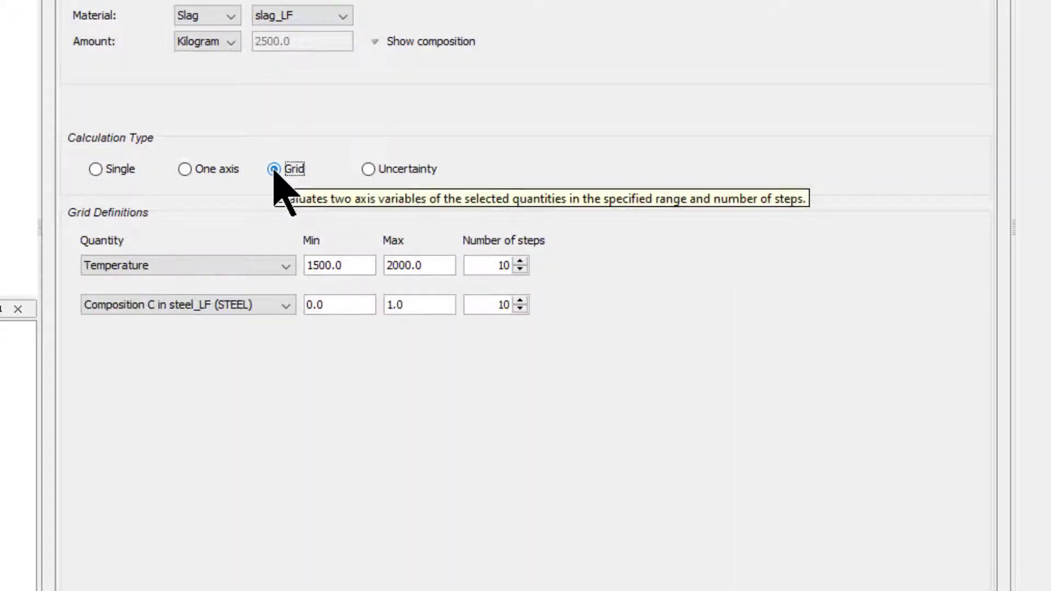
{"action": "left_click", "coordinate": [253, 265]}
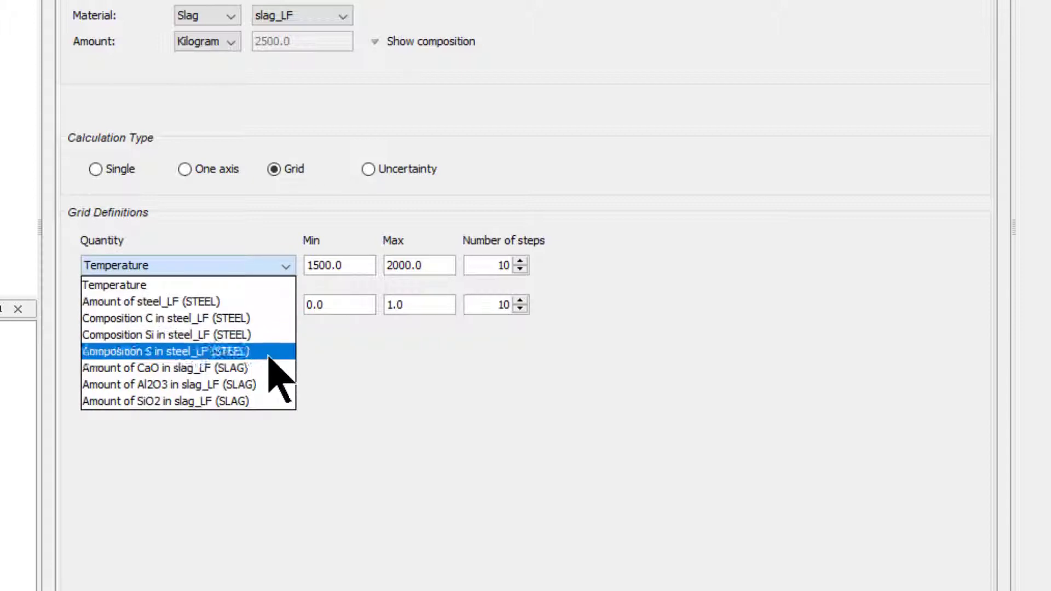
{"action": "left_click", "coordinate": [273, 384]}
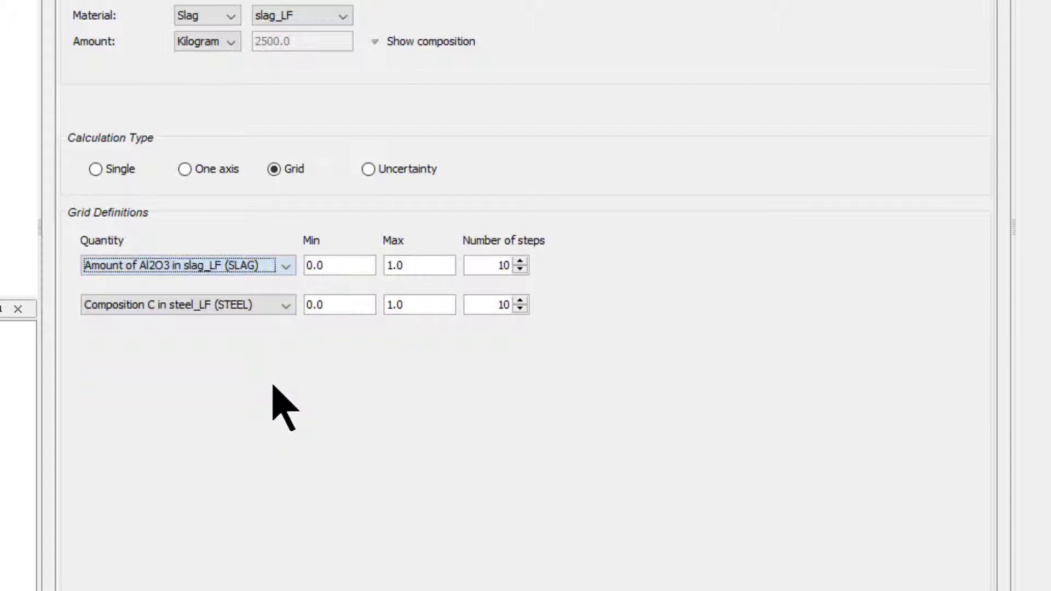
{"action": "left_click", "coordinate": [337, 266]}
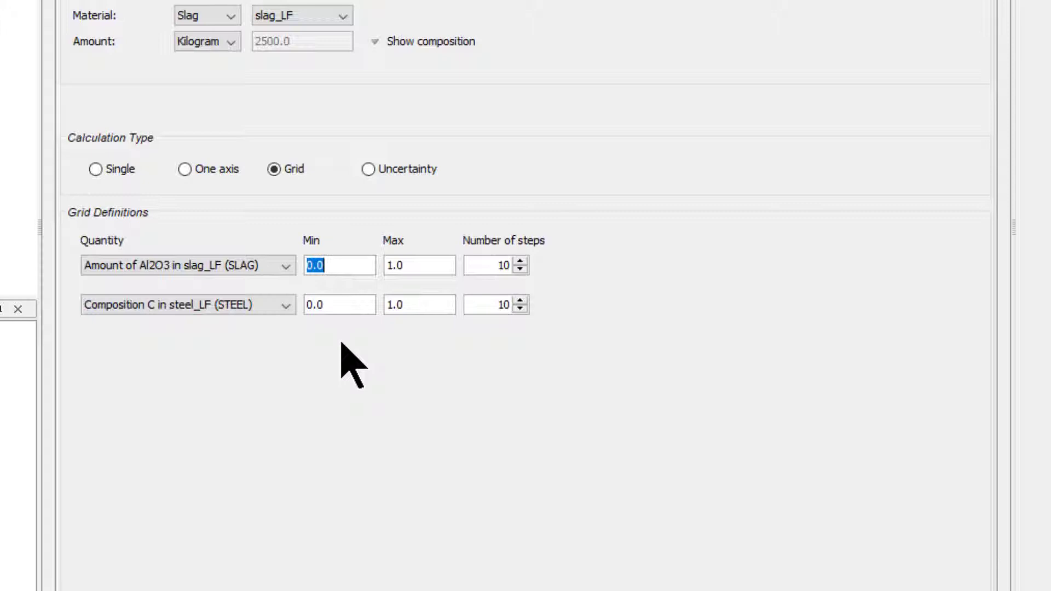
{"action": "key", "text": "Tab"}
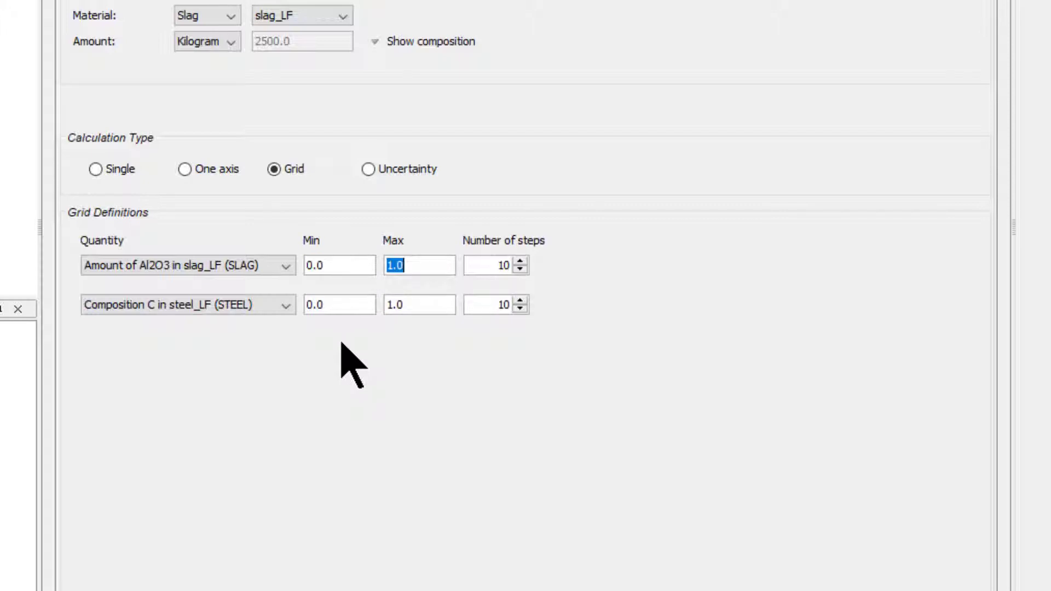
{"action": "type", "text": "1000"}
{"action": "left_click", "coordinate": [284, 306]}
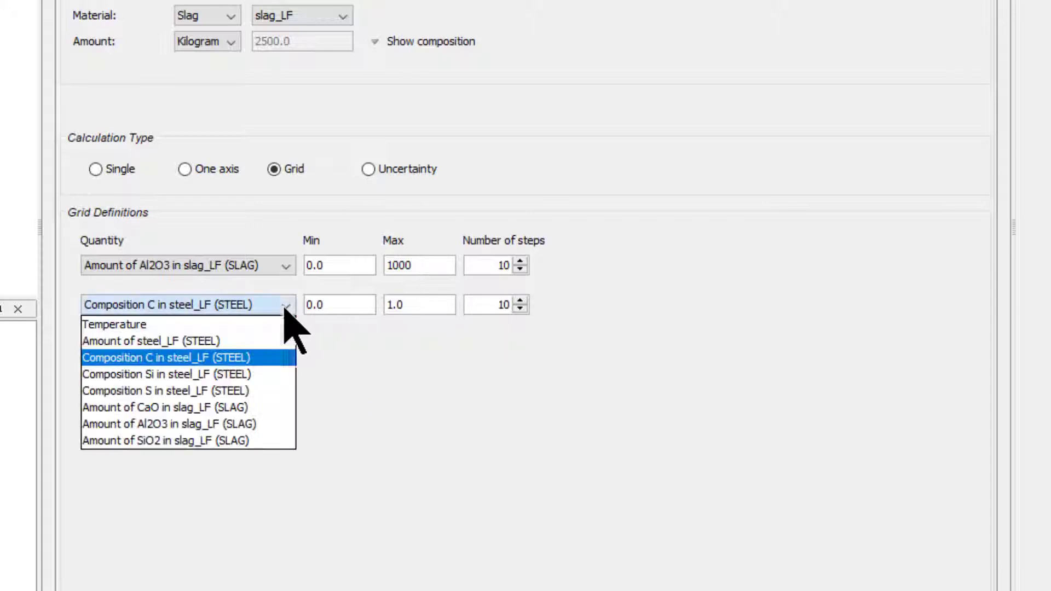
{"action": "left_click", "coordinate": [255, 440]}
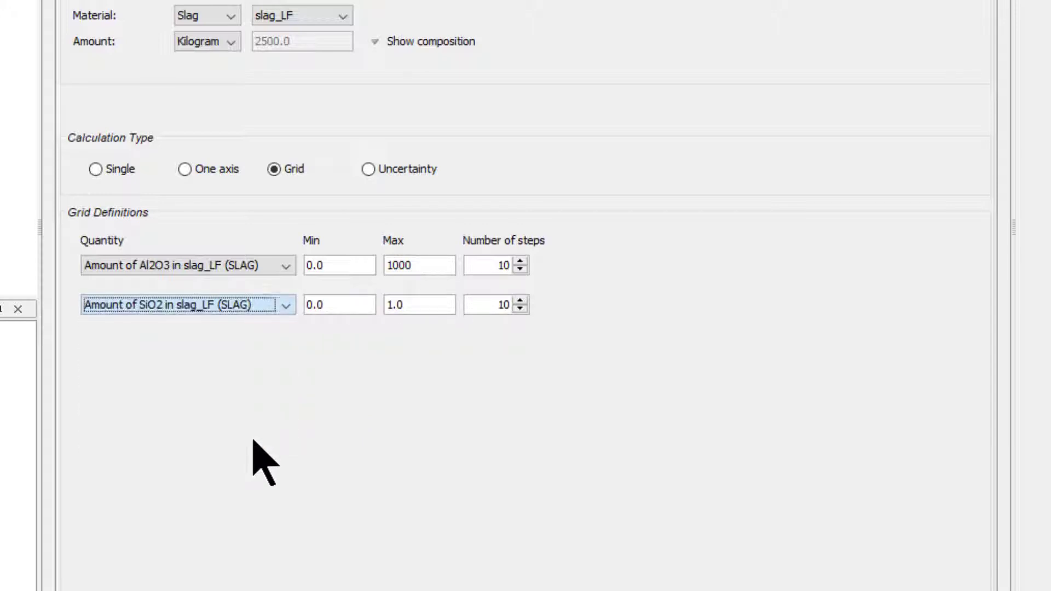
{"action": "left_click", "coordinate": [348, 305]}
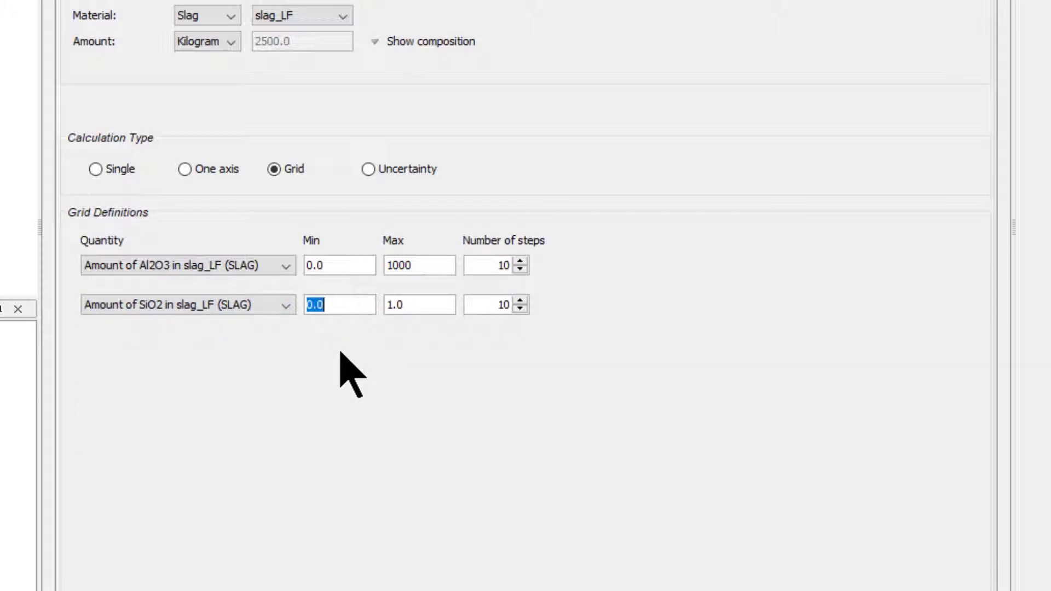
{"action": "key", "text": "Tab"}
{"action": "type", "text": "1000"}
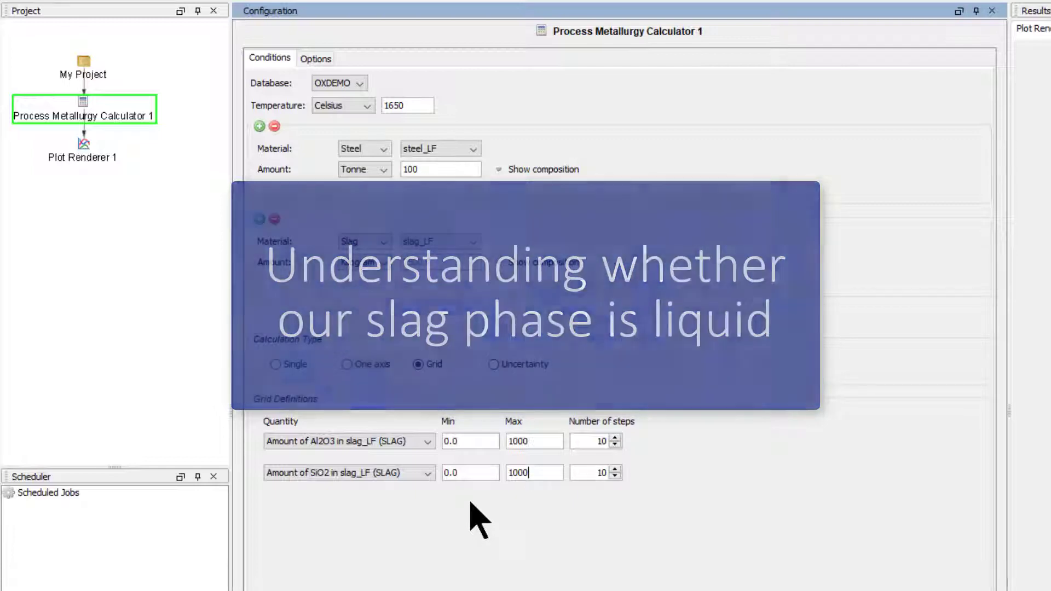
- In Plot Renderer 1, put Fraction of liquid slag on the Z-axis with 50 x 50 interpolation
{"action": "left_click", "coordinate": [88, 157]}
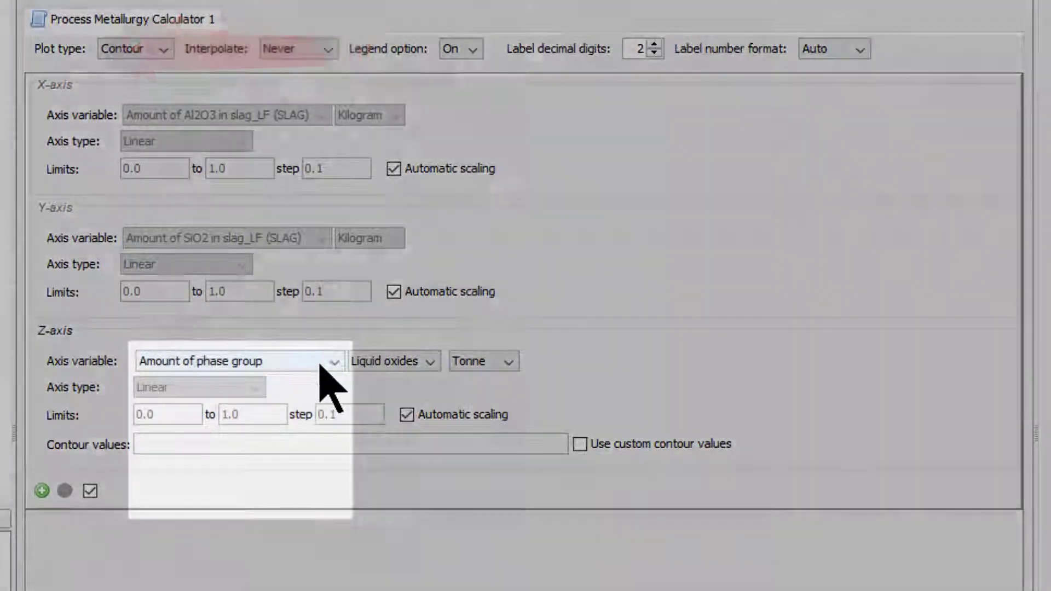
{"action": "left_click", "coordinate": [333, 362]}
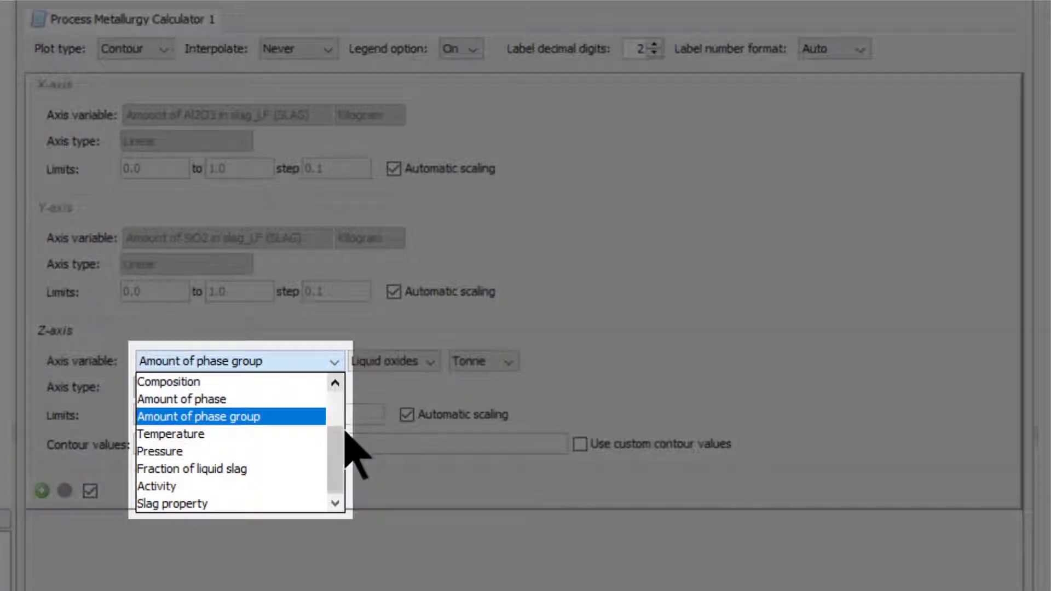
{"action": "left_click", "coordinate": [249, 470]}
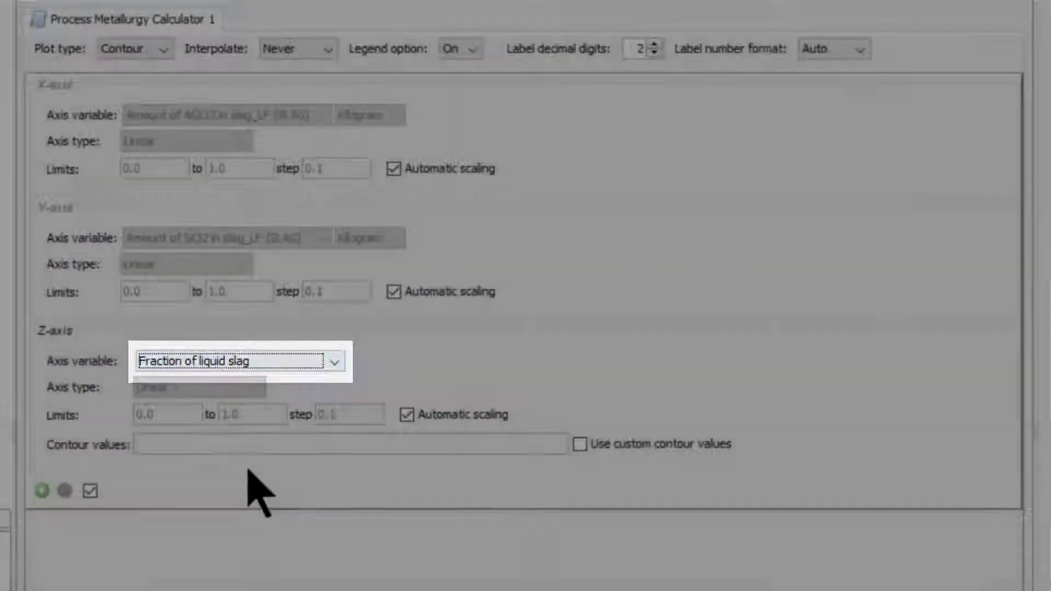
{"action": "left_click", "coordinate": [326, 50]}
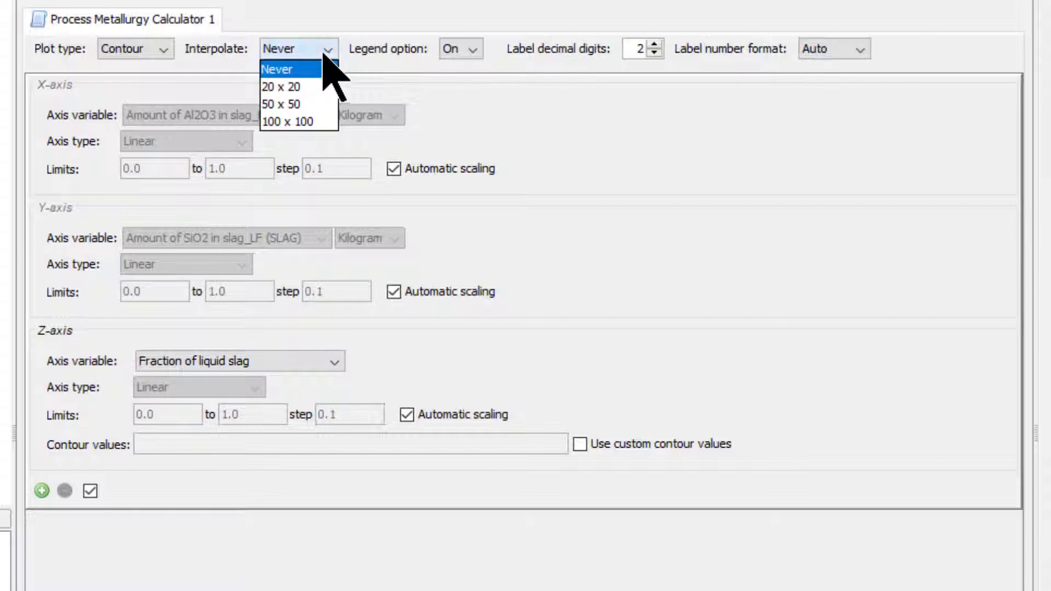
{"action": "left_click", "coordinate": [322, 105]}
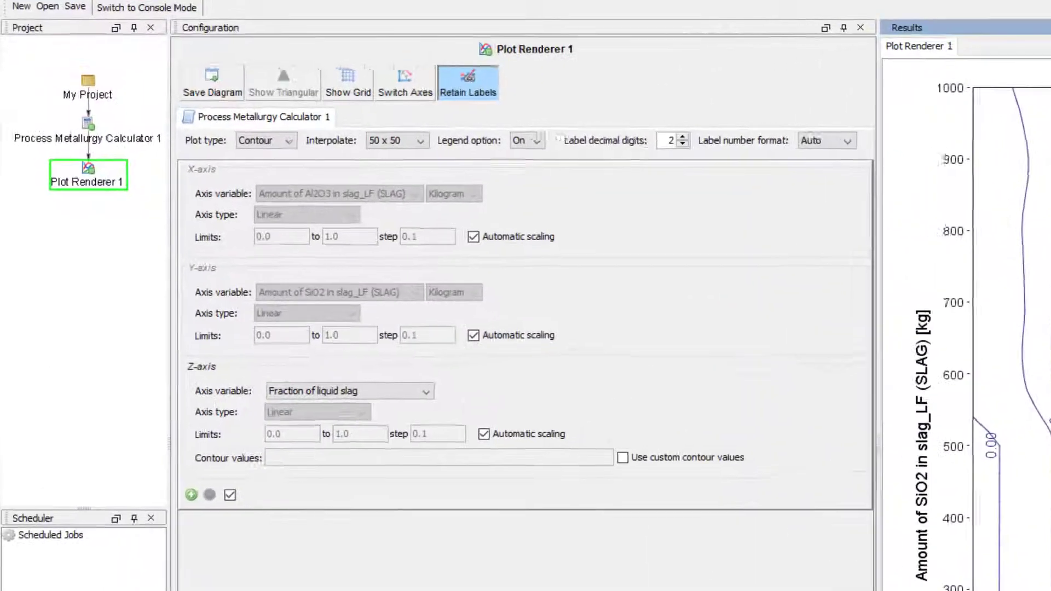
- Add a new Plot Renderer successor to Process Metallurgy Calculator 1 and make it 3D
{"action": "right_click", "coordinate": [91, 131]}
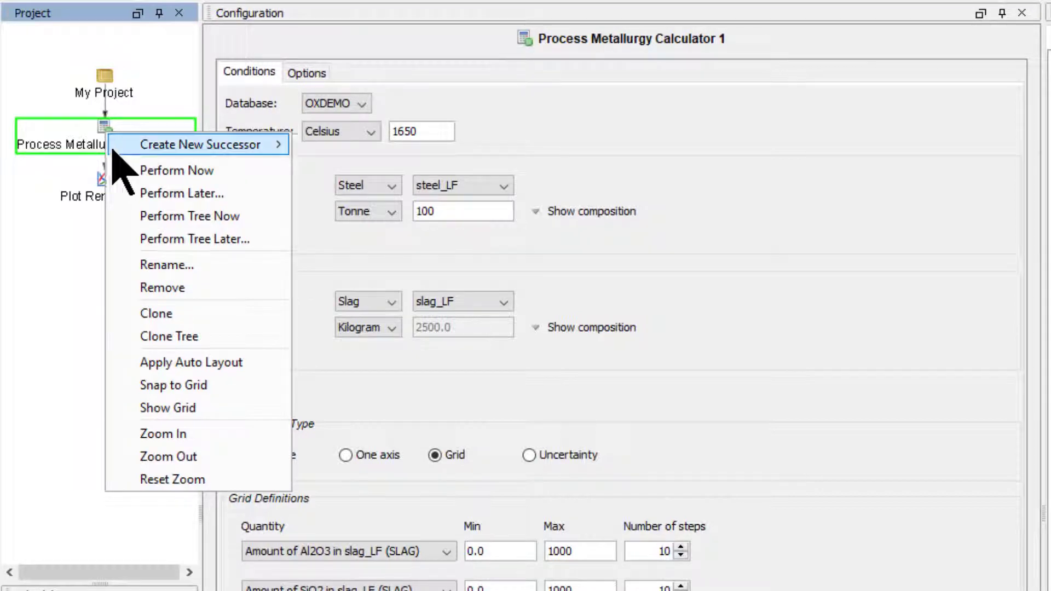
{"action": "mouse_move", "coordinate": [137, 146]}
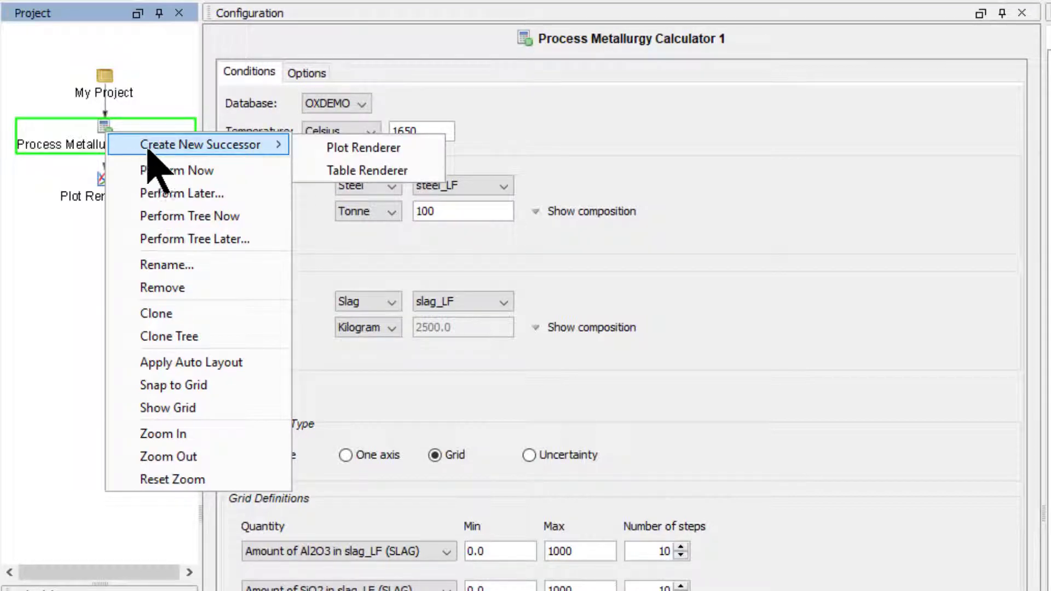
{"action": "left_click", "coordinate": [431, 147]}
{"action": "left_click", "coordinate": [289, 165]}
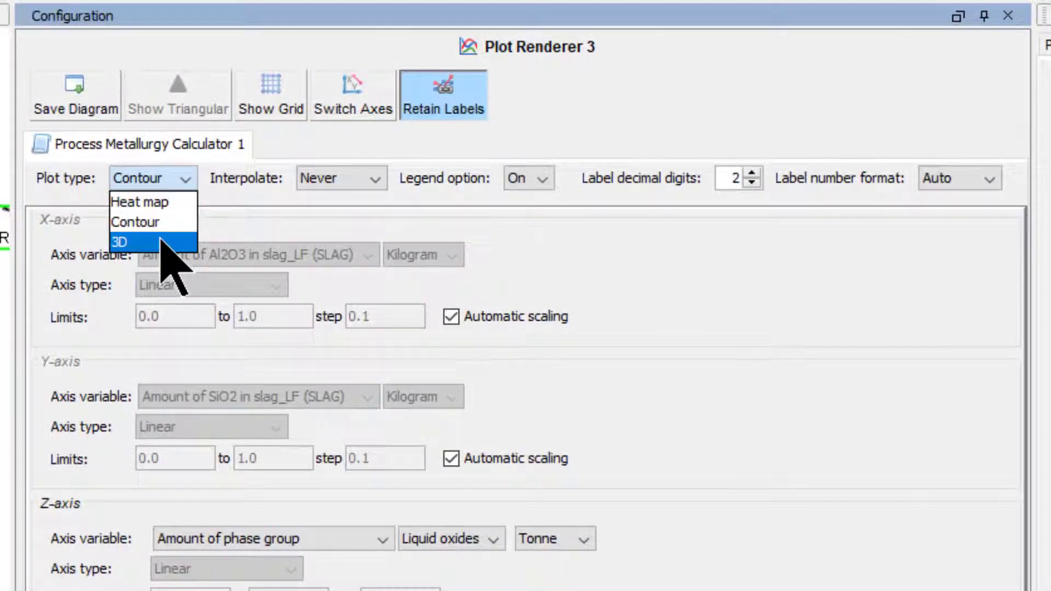
{"action": "left_click", "coordinate": [163, 242]}
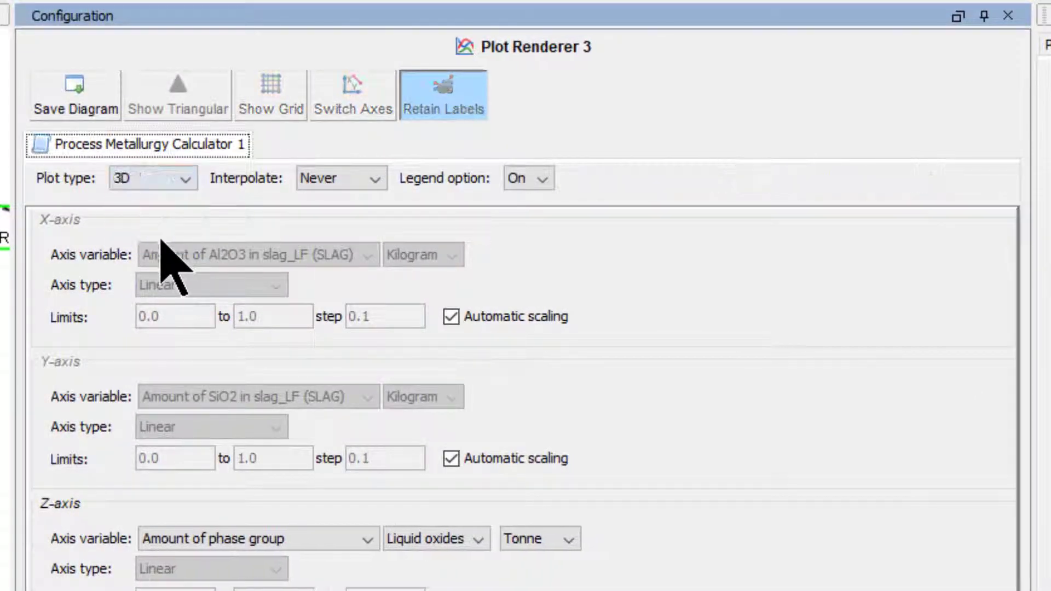
- Set the Z-axis to Composition of phase group, Liquid metal, element S
{"action": "left_click", "coordinate": [359, 342]}
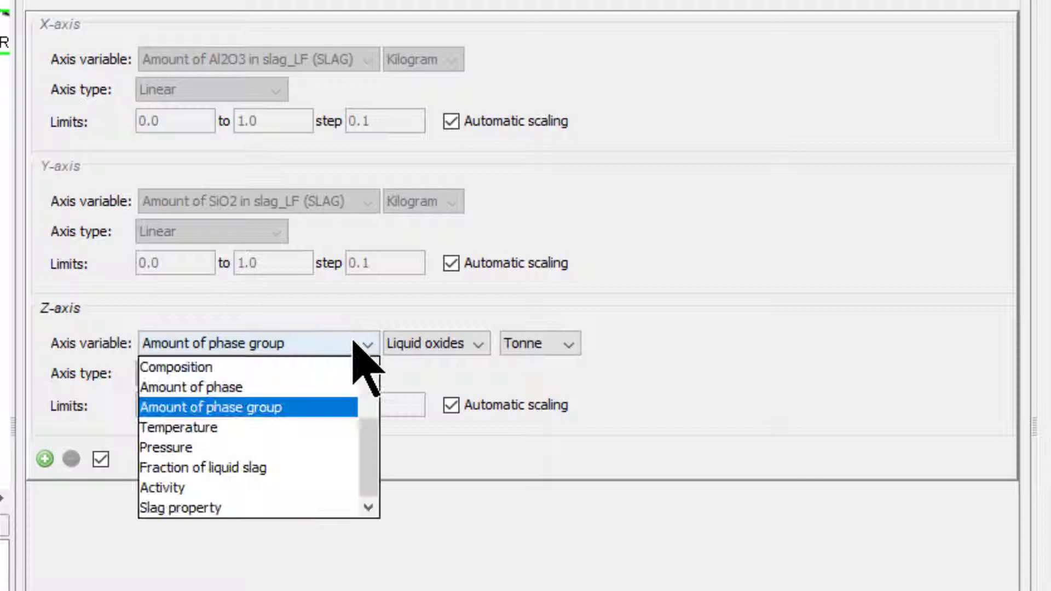
{"action": "left_click_drag", "start_coordinate": [368, 420], "coordinate": [365, 372]}
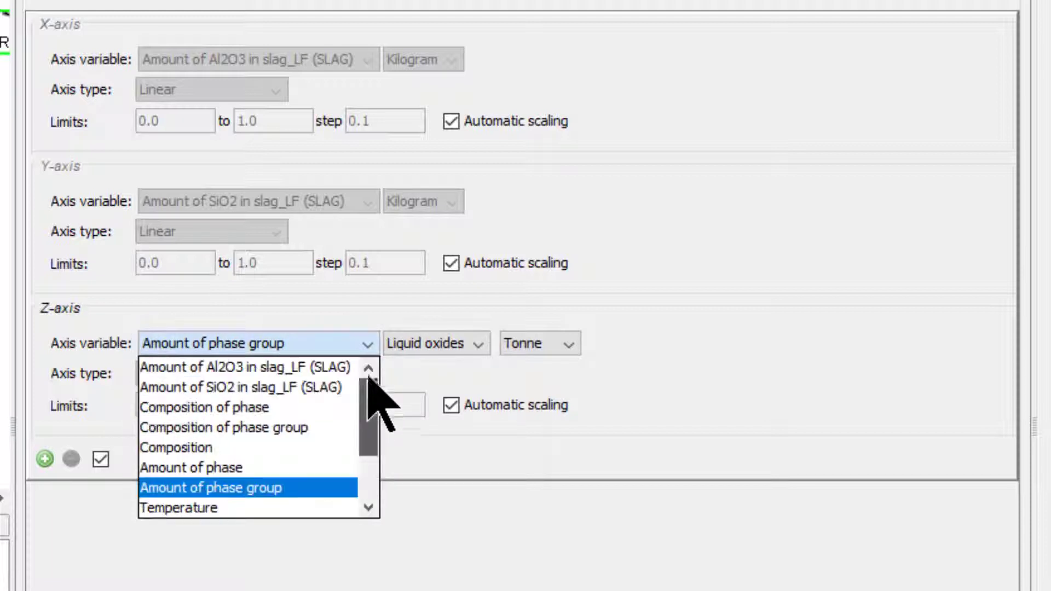
{"action": "left_click", "coordinate": [329, 427]}
{"action": "left_click", "coordinate": [436, 350]}
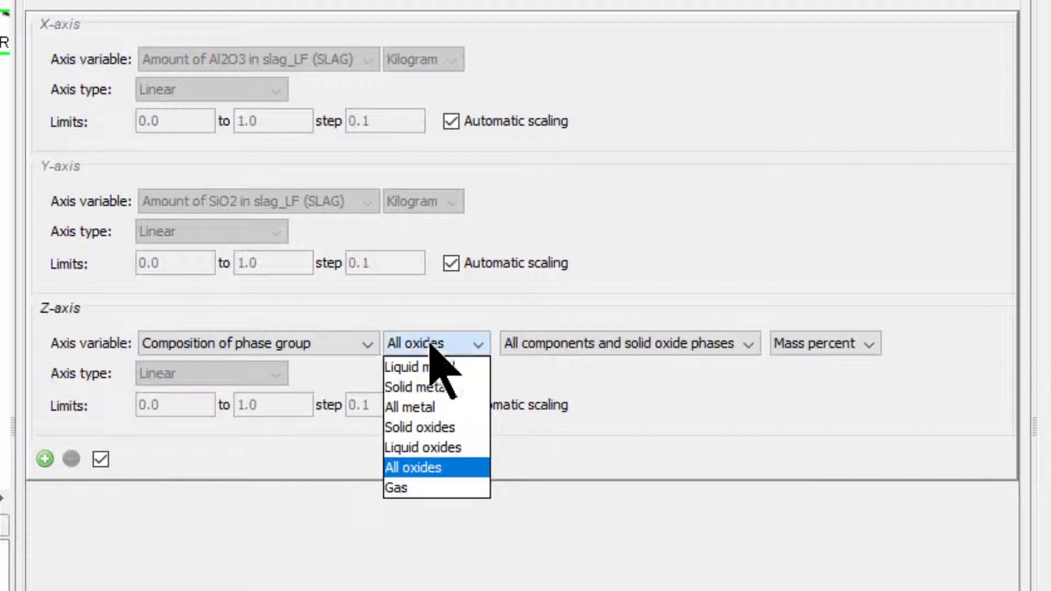
{"action": "left_click", "coordinate": [438, 366]}
{"action": "left_click", "coordinate": [542, 349]}
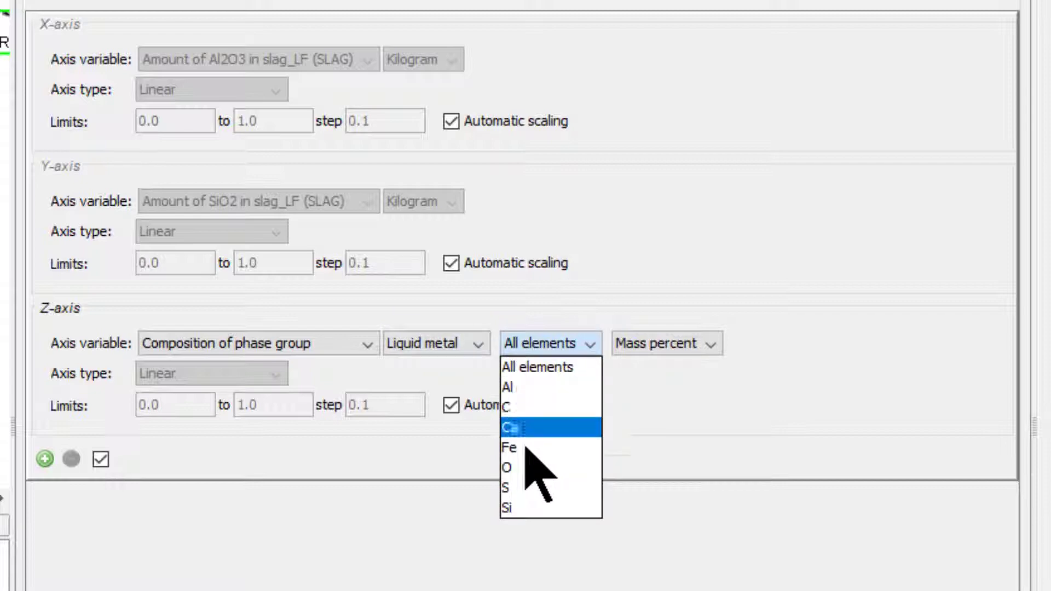
{"action": "left_click", "coordinate": [530, 486]}
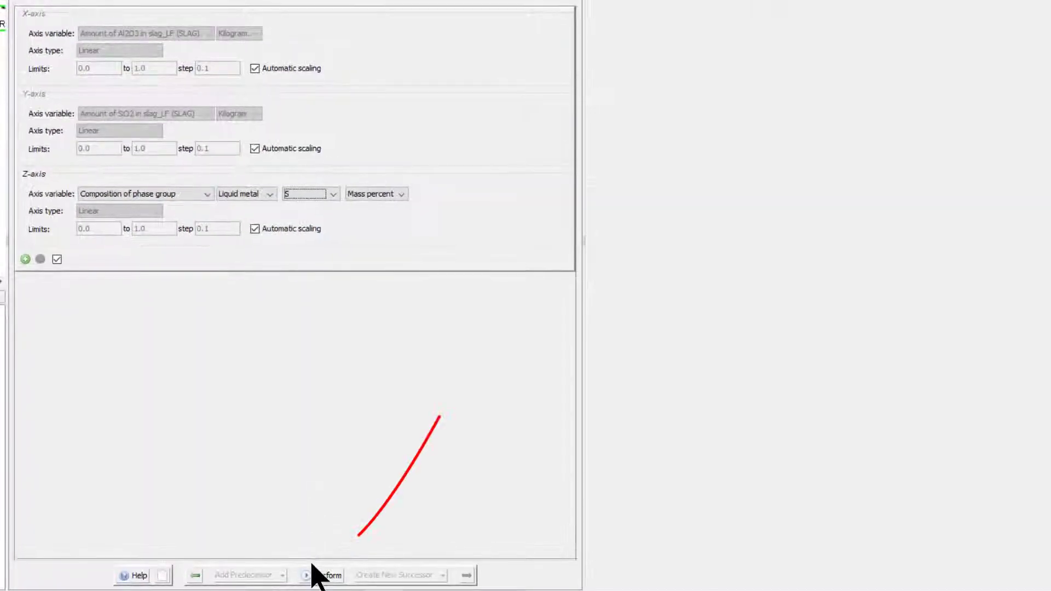
- Perform Plot Renderer 3 to draw the 3D surface of sulfur in liquid metal
{"action": "left_click", "coordinate": [330, 575]}
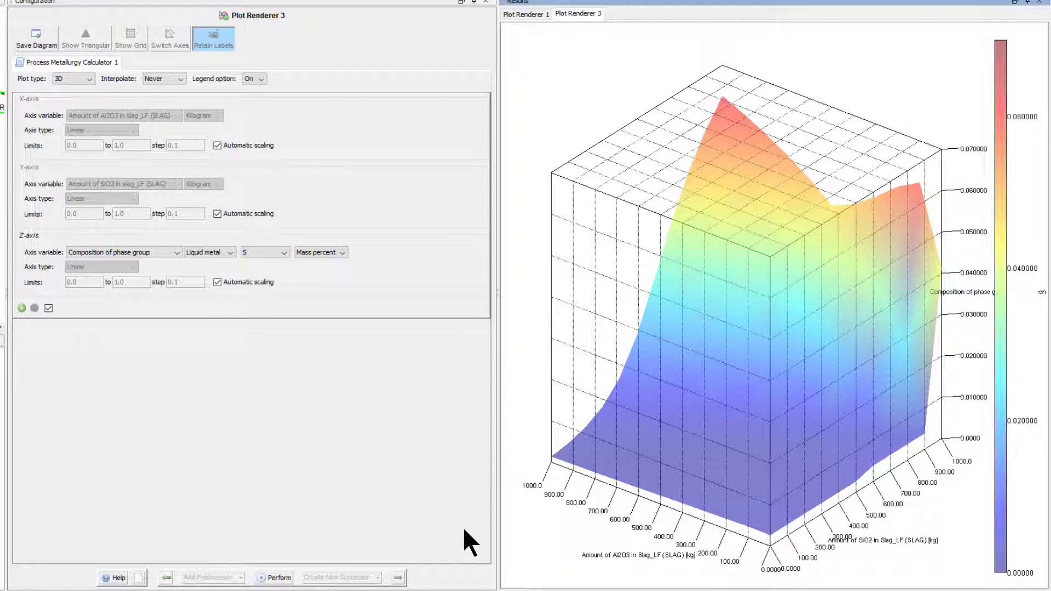
{"action": "left_click", "coordinate": [523, 14]}
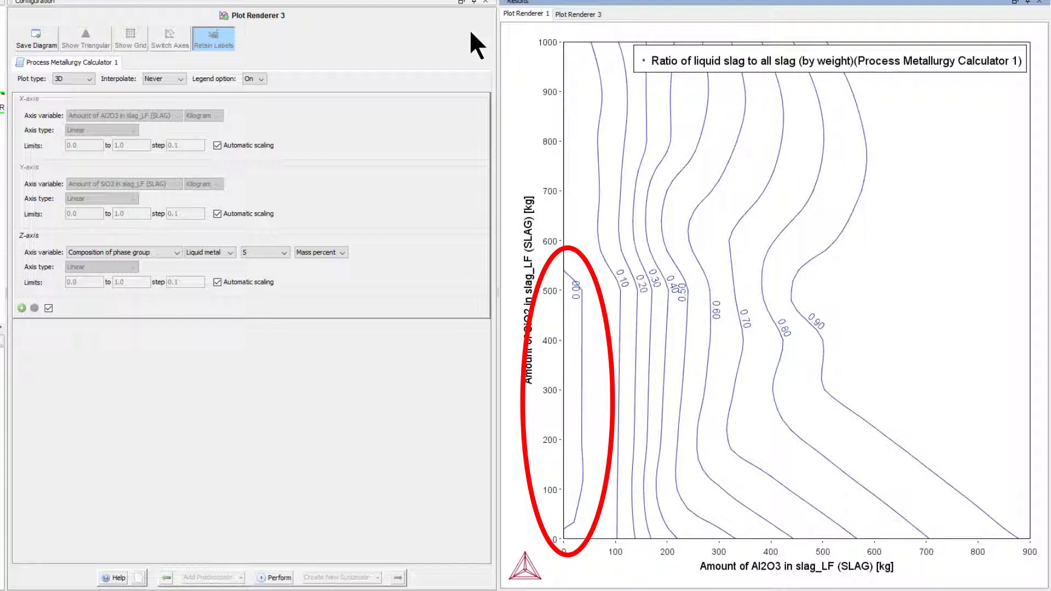
{"action": "left_click", "coordinate": [570, 12]}
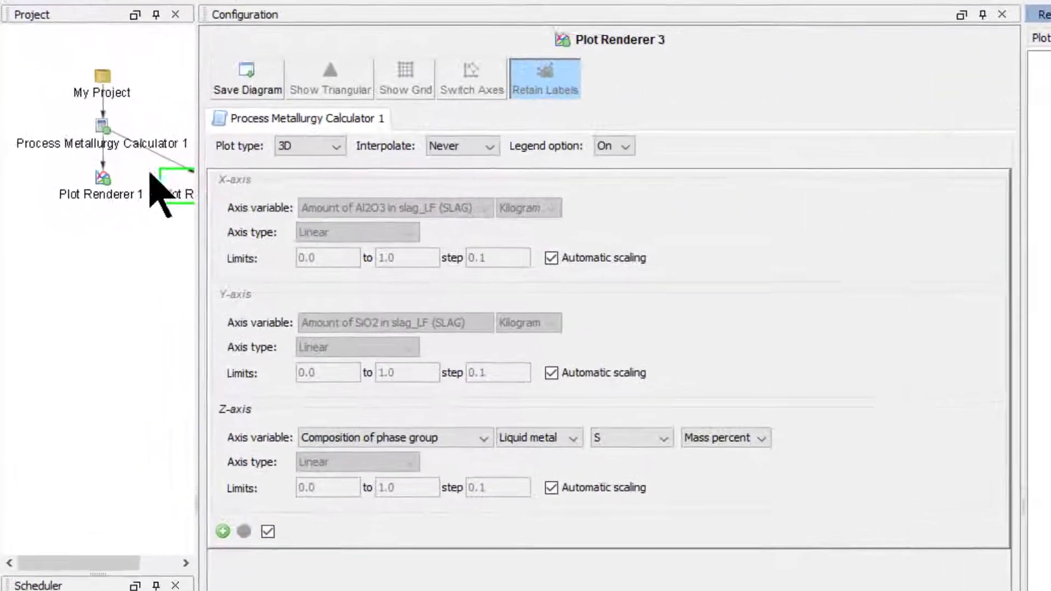
- Add a second Plot Renderer 1 data set with Z as Liquid metal S composition, then redraw
{"action": "left_click", "coordinate": [104, 185]}
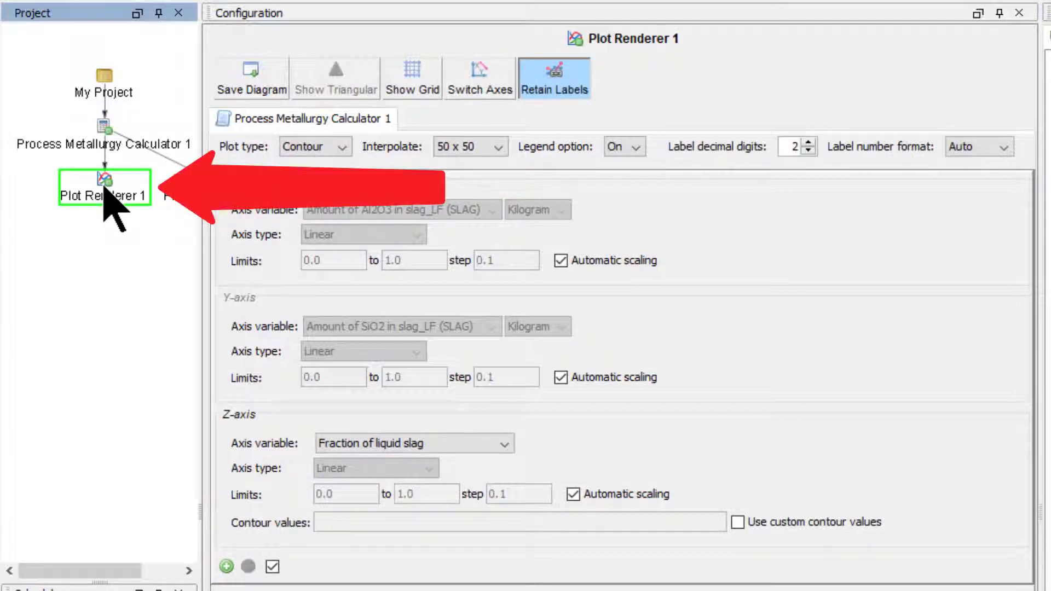
{"action": "left_click", "coordinate": [226, 567]}
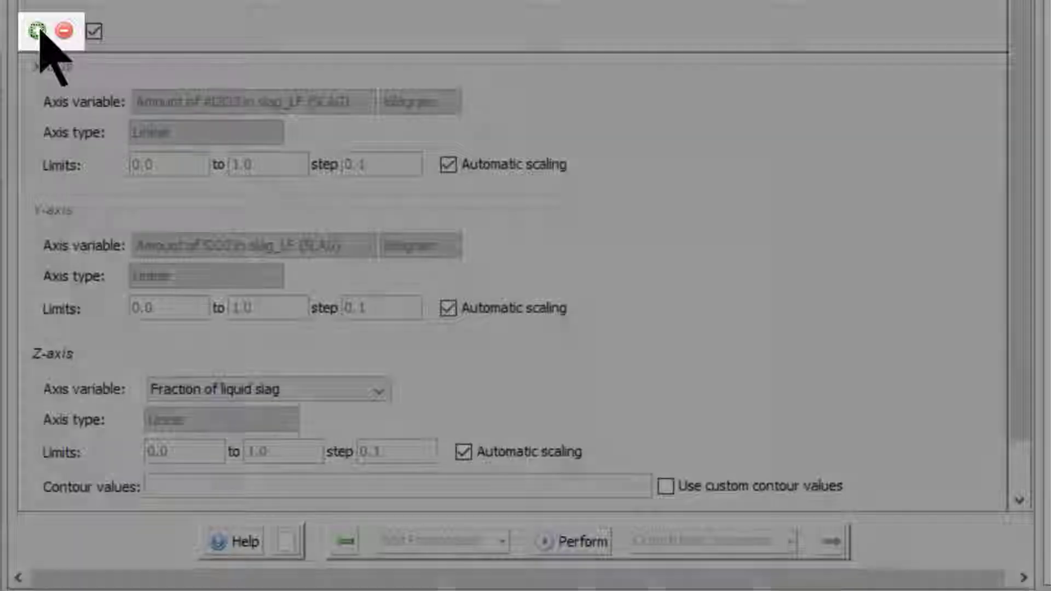
{"action": "scroll", "coordinate": [810, 340], "scroll_direction": "down", "scroll_amount": 2}
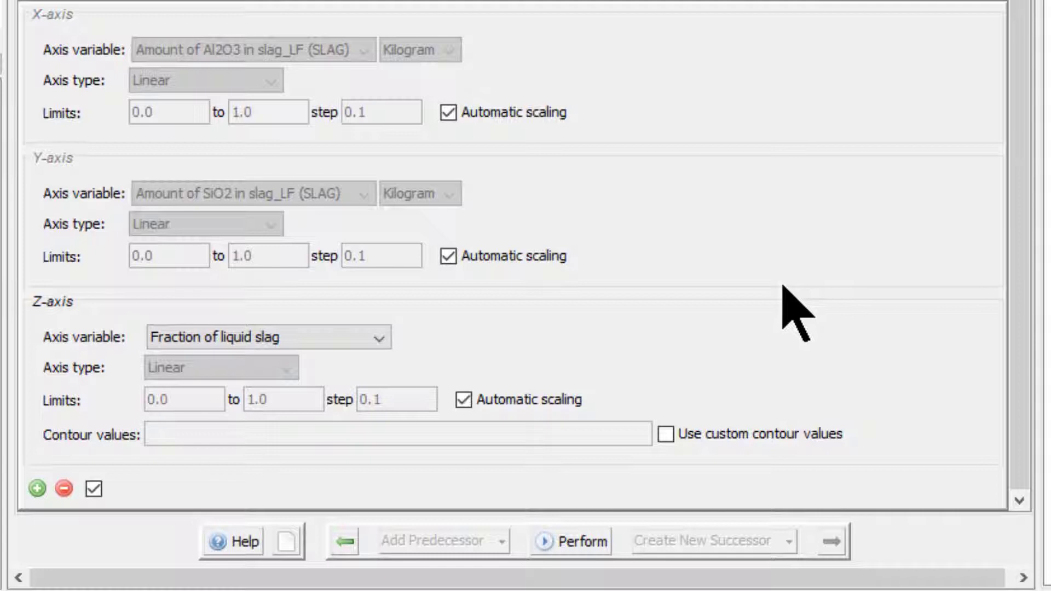
{"action": "left_click", "coordinate": [383, 340]}
{"action": "left_click_drag", "start_coordinate": [386, 446], "coordinate": [386, 375]}
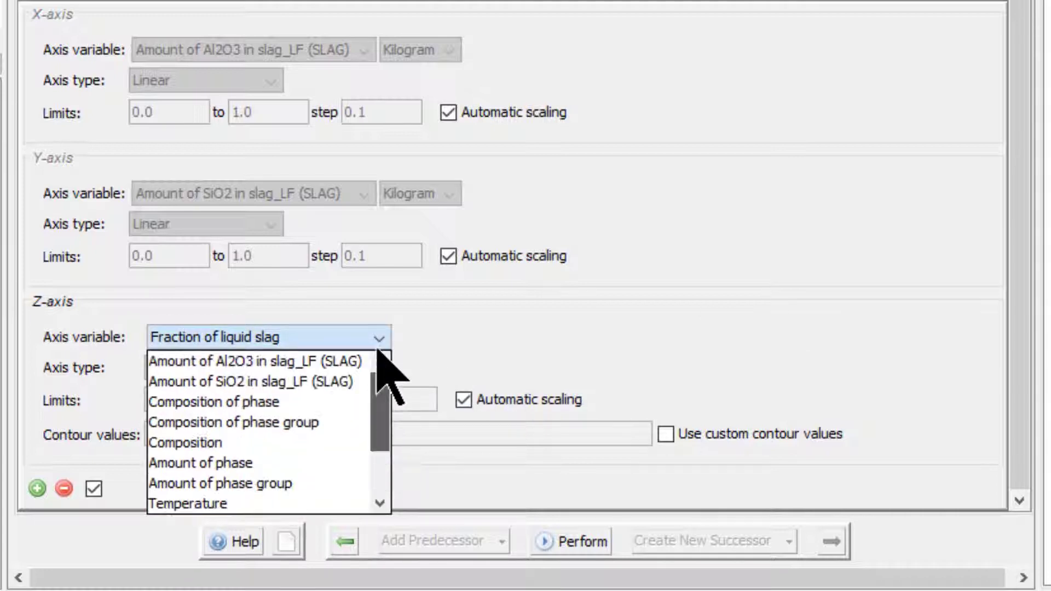
{"action": "left_click", "coordinate": [295, 422]}
{"action": "left_click", "coordinate": [465, 338]}
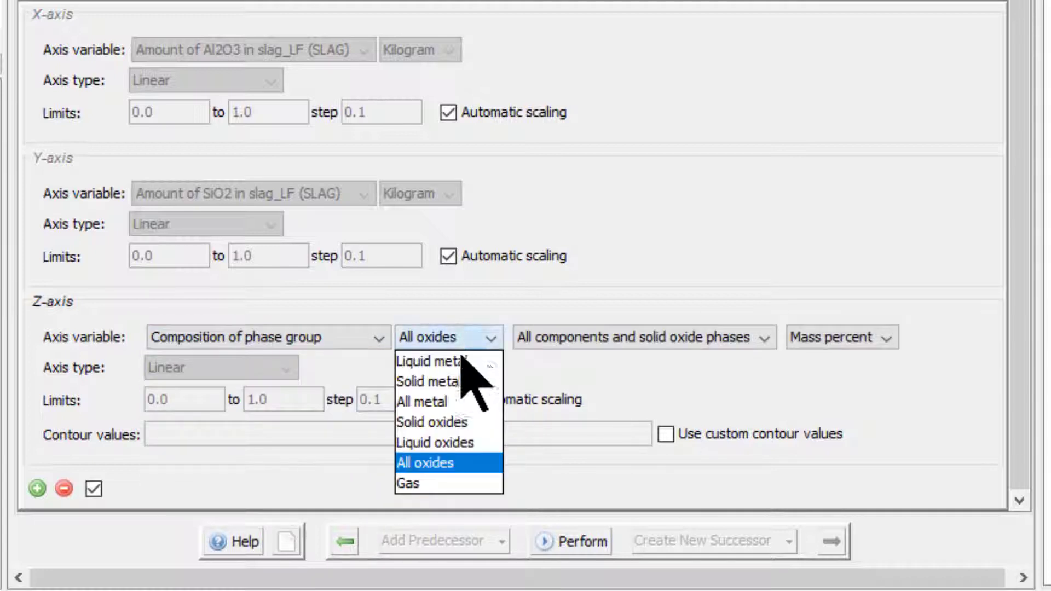
{"action": "left_click", "coordinate": [480, 359]}
{"action": "left_click", "coordinate": [563, 341]}
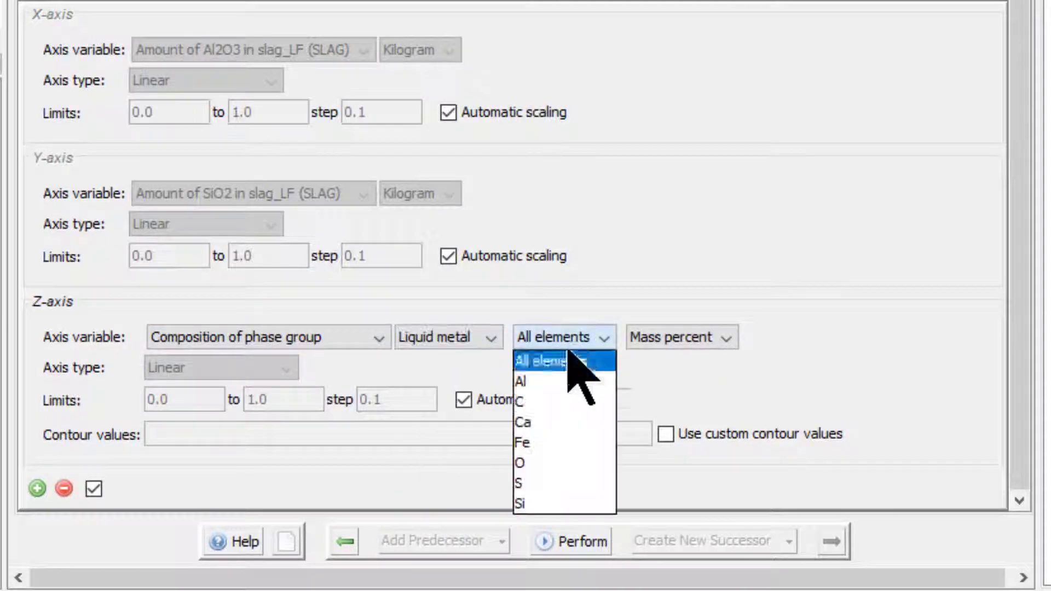
{"action": "left_click", "coordinate": [543, 482]}
{"action": "left_click", "coordinate": [578, 542]}
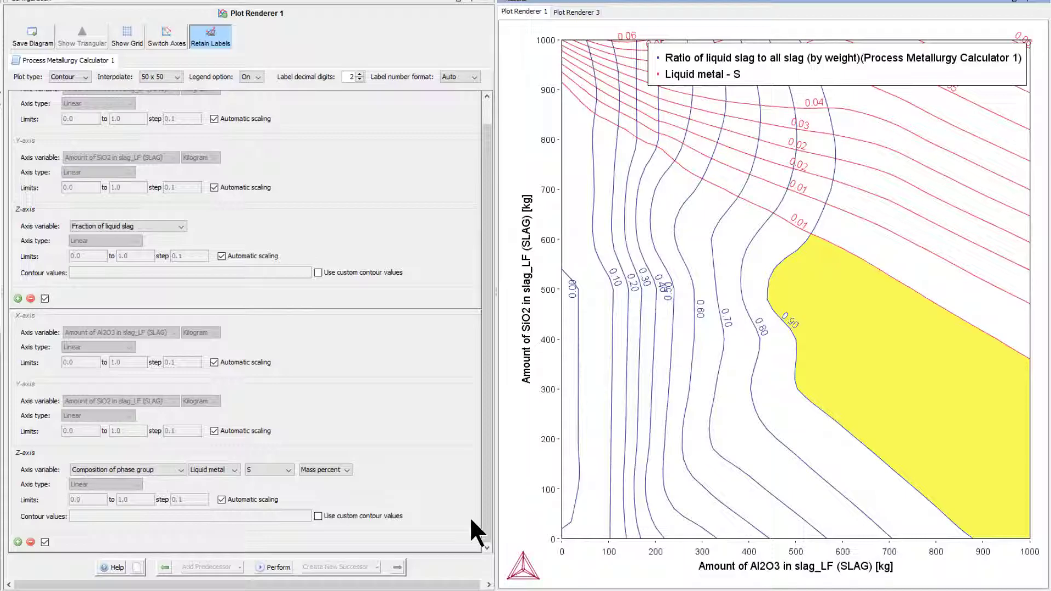
- Use a custom contour value of 0.95 for the liquid-slag fraction
{"action": "scroll", "coordinate": [481, 471], "scroll_direction": "up", "scroll_amount": 1}
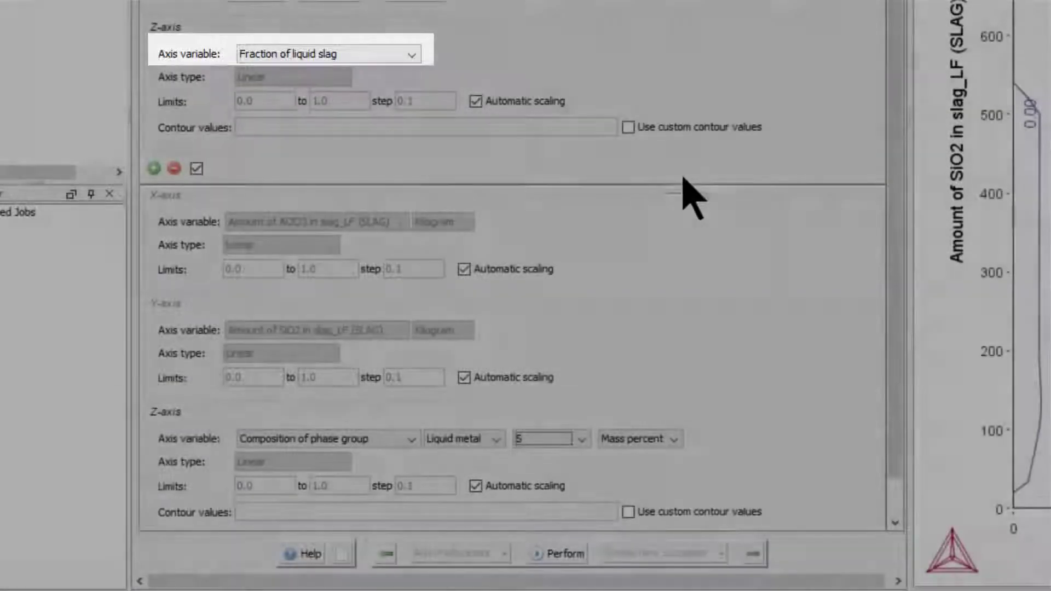
{"action": "left_click", "coordinate": [630, 129]}
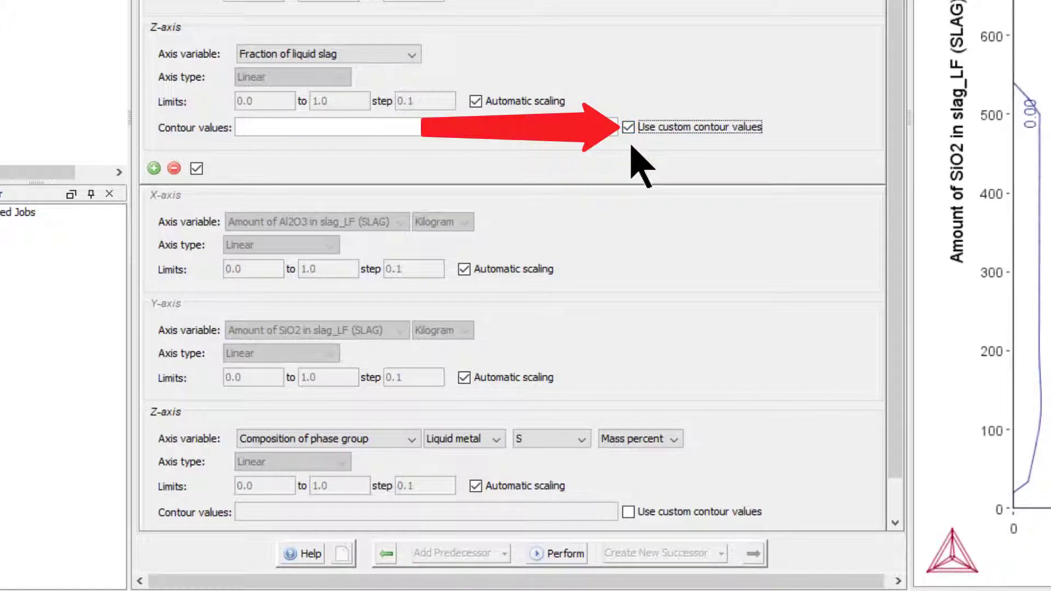
{"action": "left_click", "coordinate": [585, 137]}
{"action": "type", "text": "0.9"}
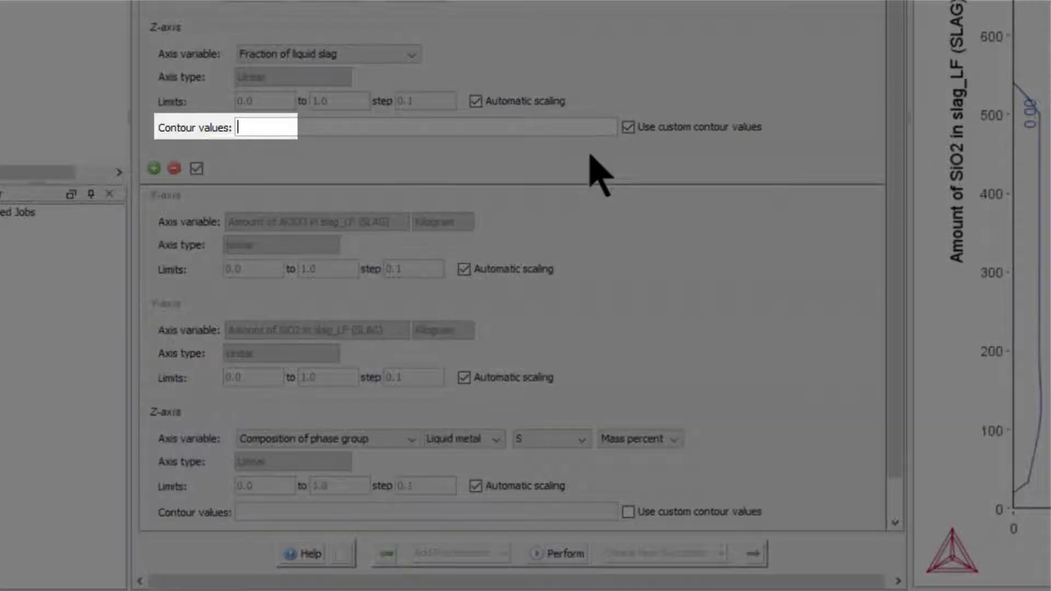
{"action": "type", "text": "5"}
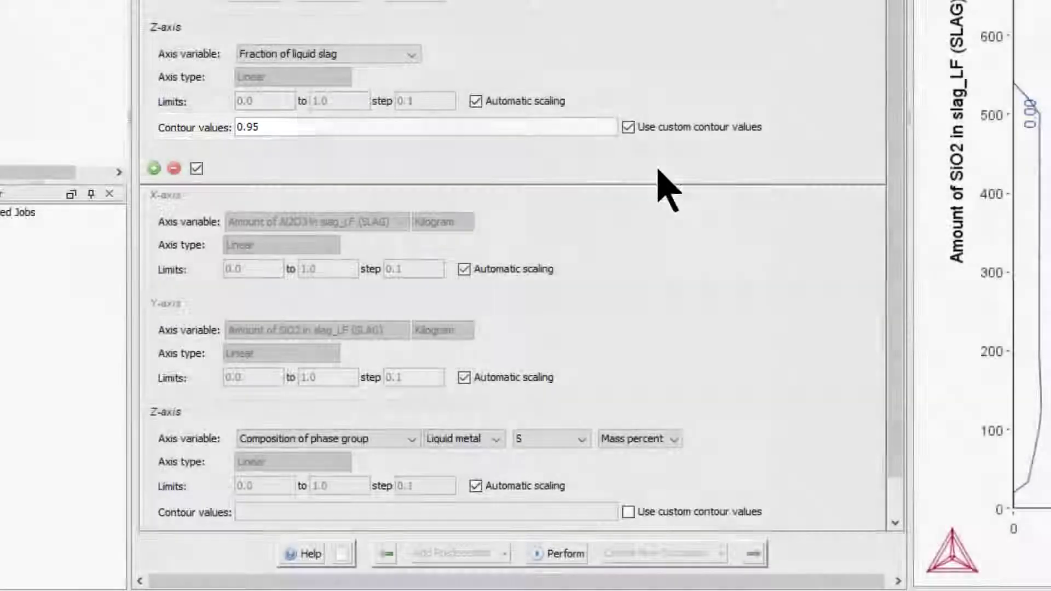
- Use a custom contour value of 0.005 for the liquid-metal sulfur content
{"action": "left_click_drag", "start_coordinate": [895, 222], "coordinate": [894, 282]}
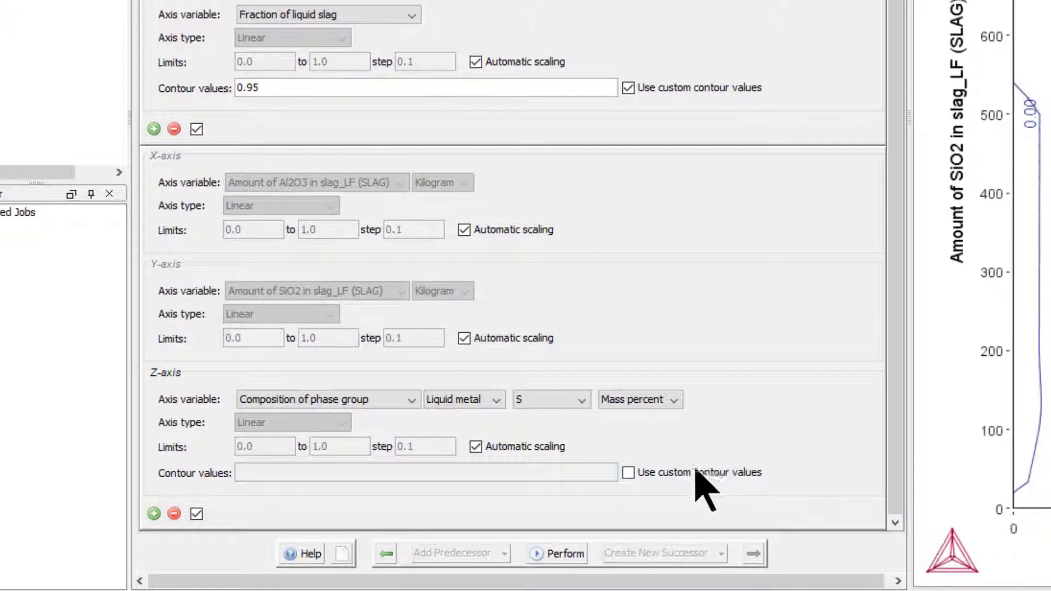
{"action": "left_click", "coordinate": [629, 472]}
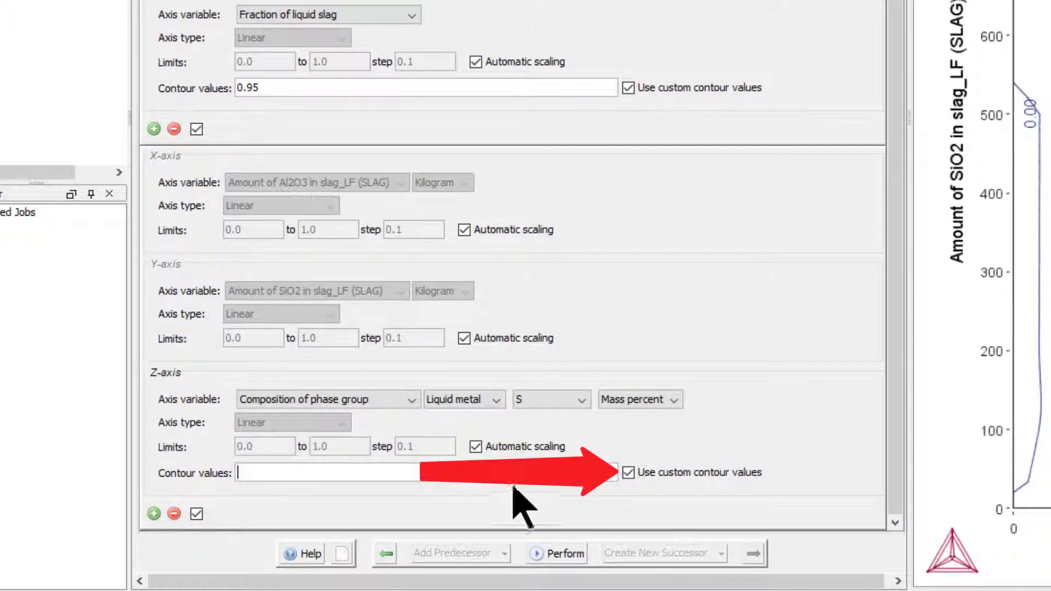
{"action": "type", "text": "0.005"}
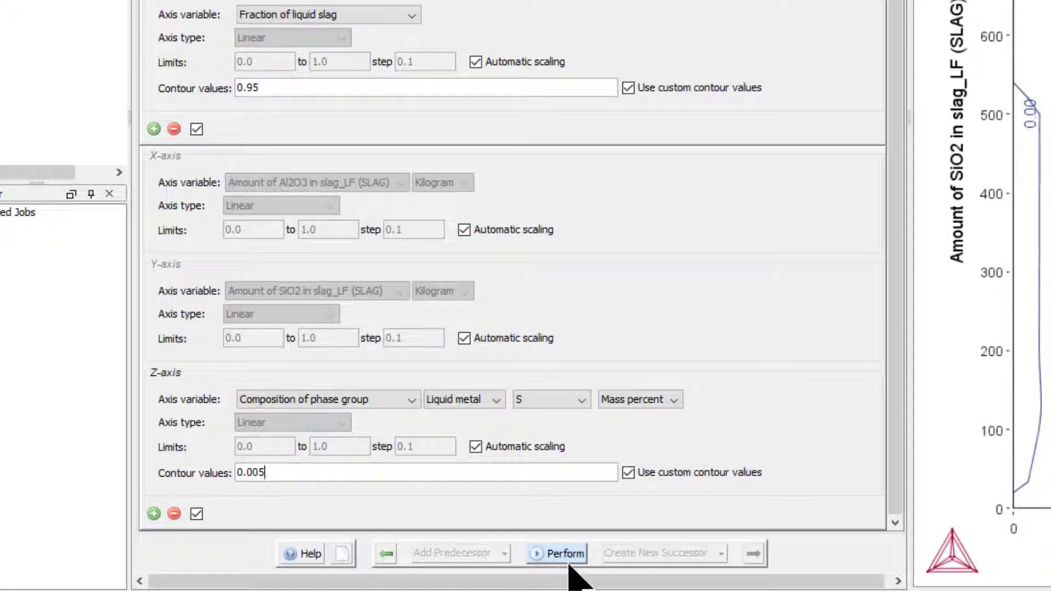
- Rerun Plot Renderer 1 to draw only the 0.95 slag-fraction and 0.005 sulfur contours
{"action": "left_click", "coordinate": [558, 553]}
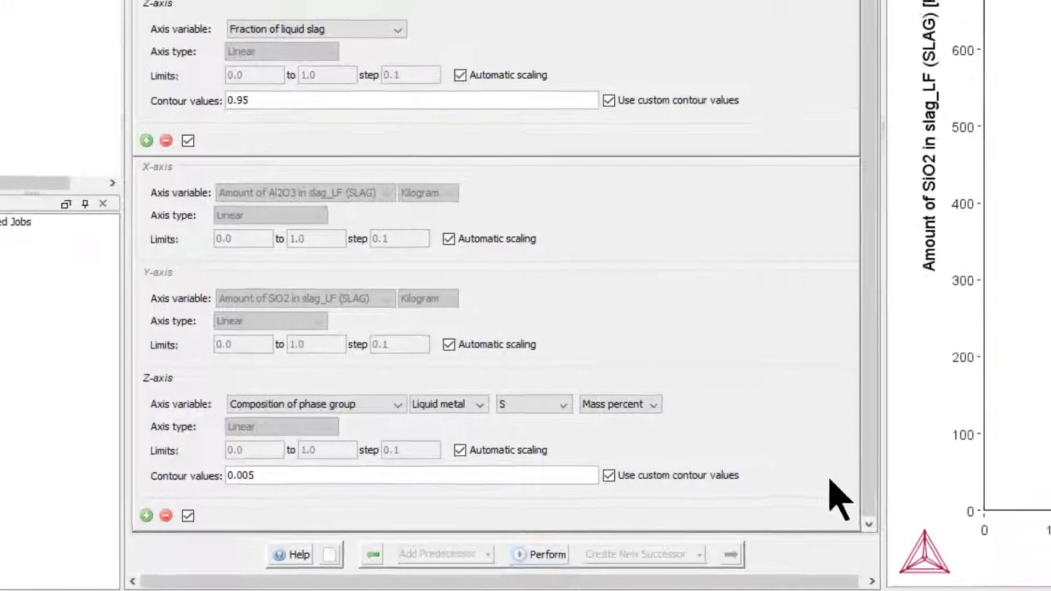